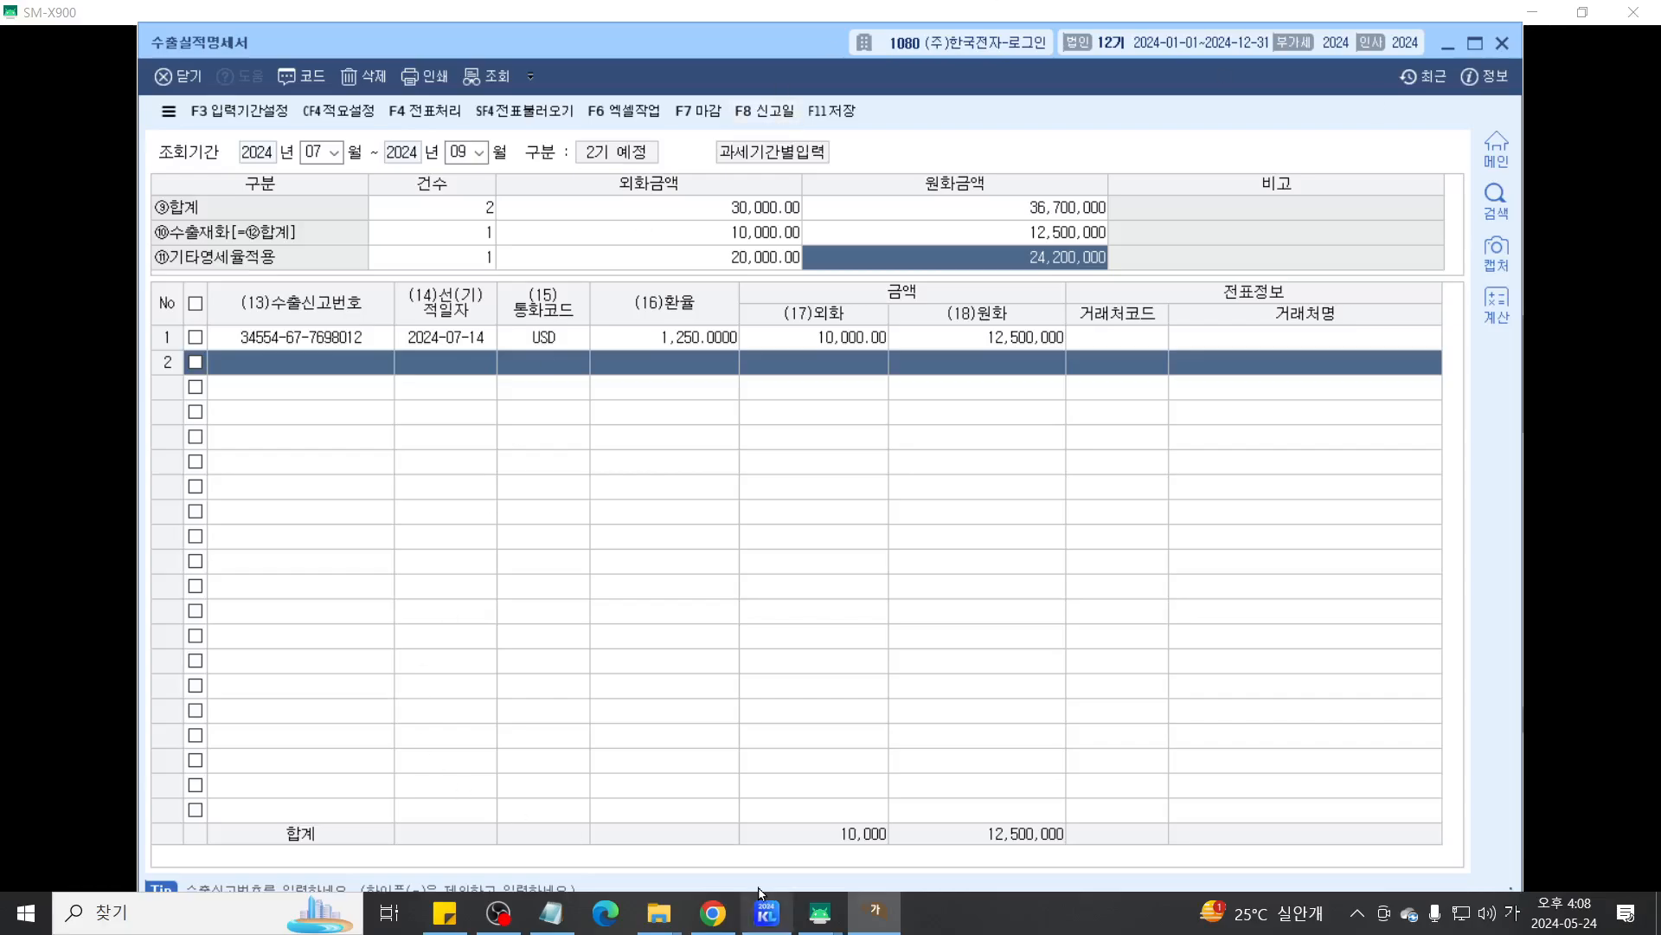
Change the active company to 1050 (주)서희전자 in 케이렙 and switch to the mirrored 제105회 전산세무1급 exam sheet.
click(767, 913)
click(1364, 234)
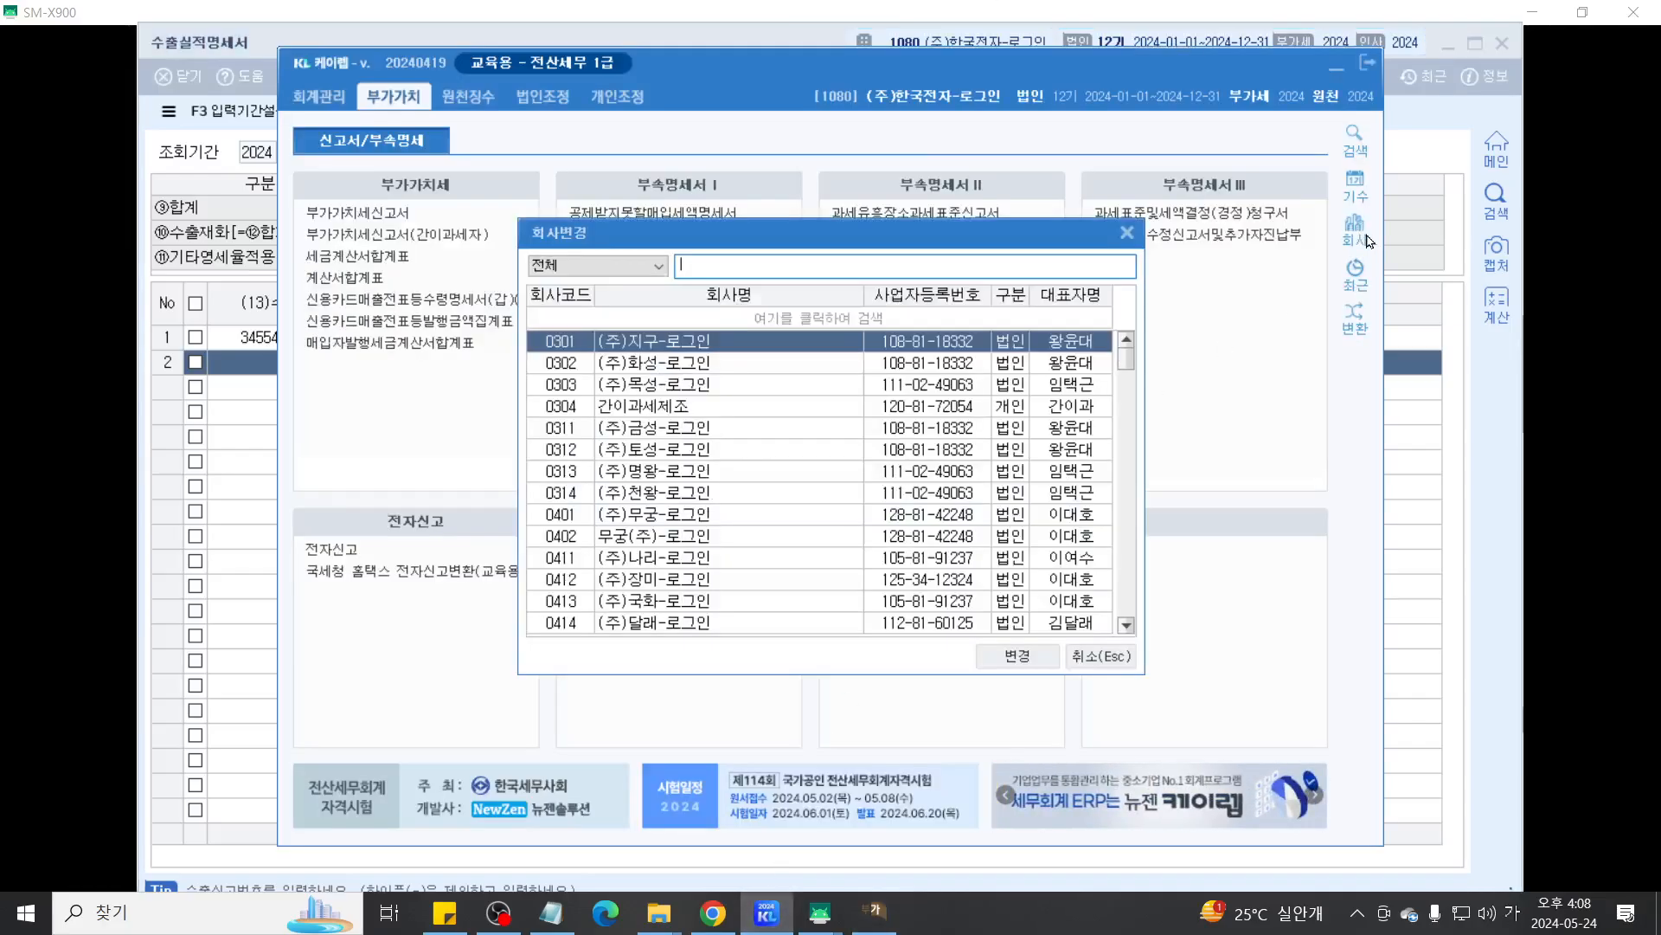
text(1050)
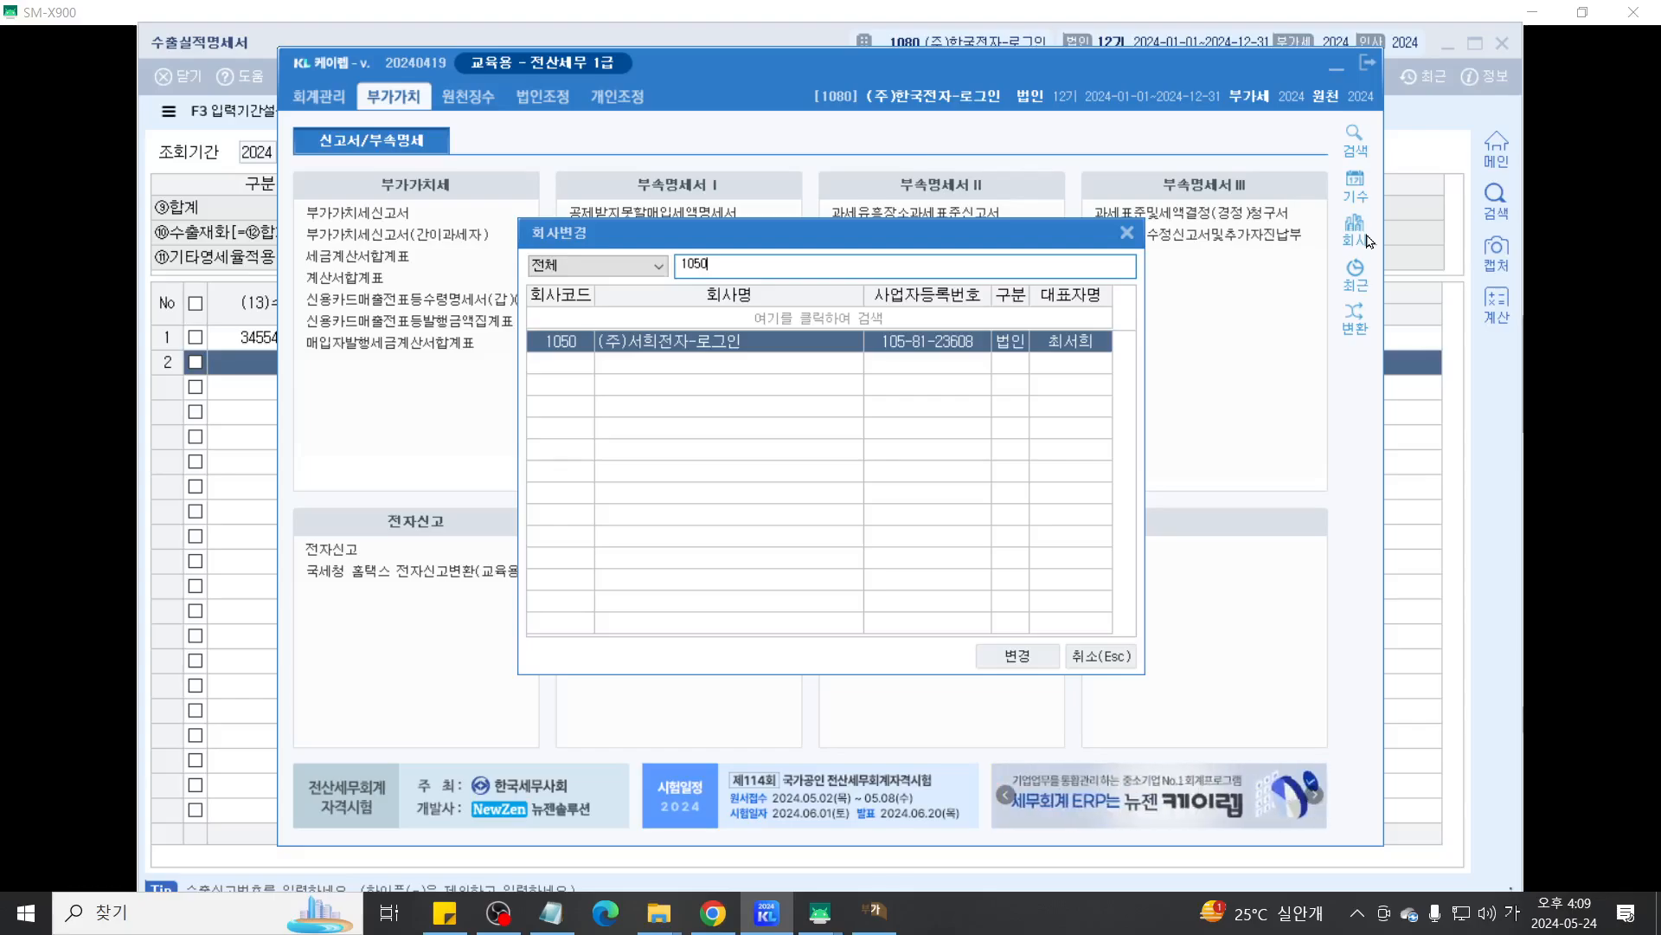
key(Return)
key(Return)
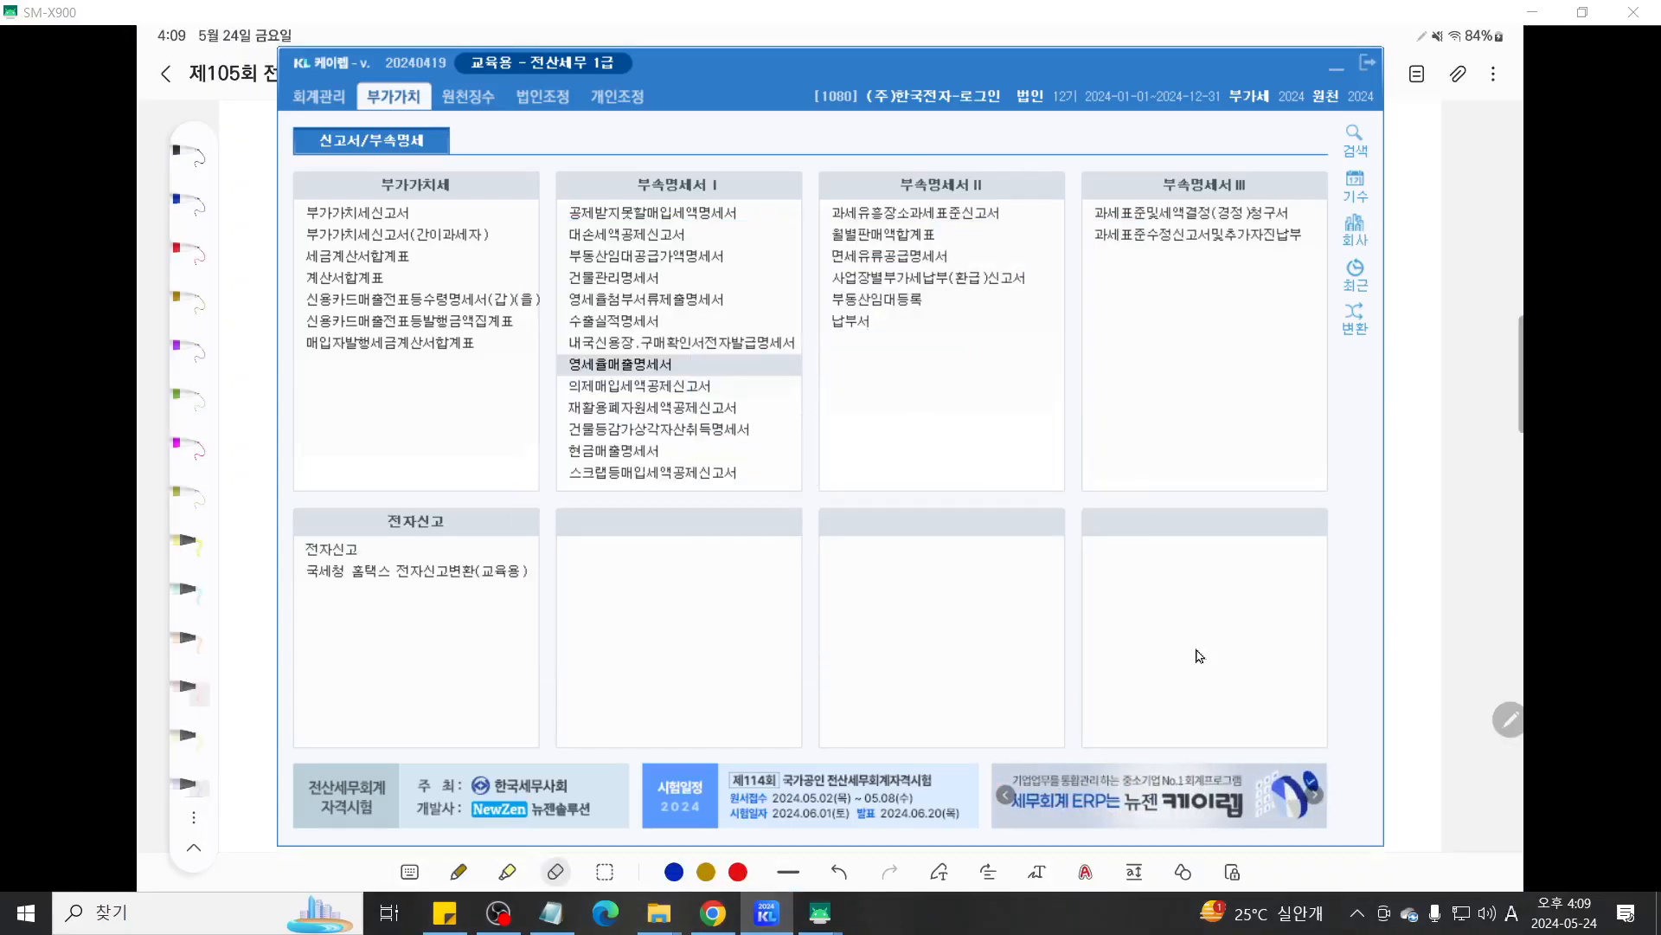
click(830, 911)
click(907, 815)
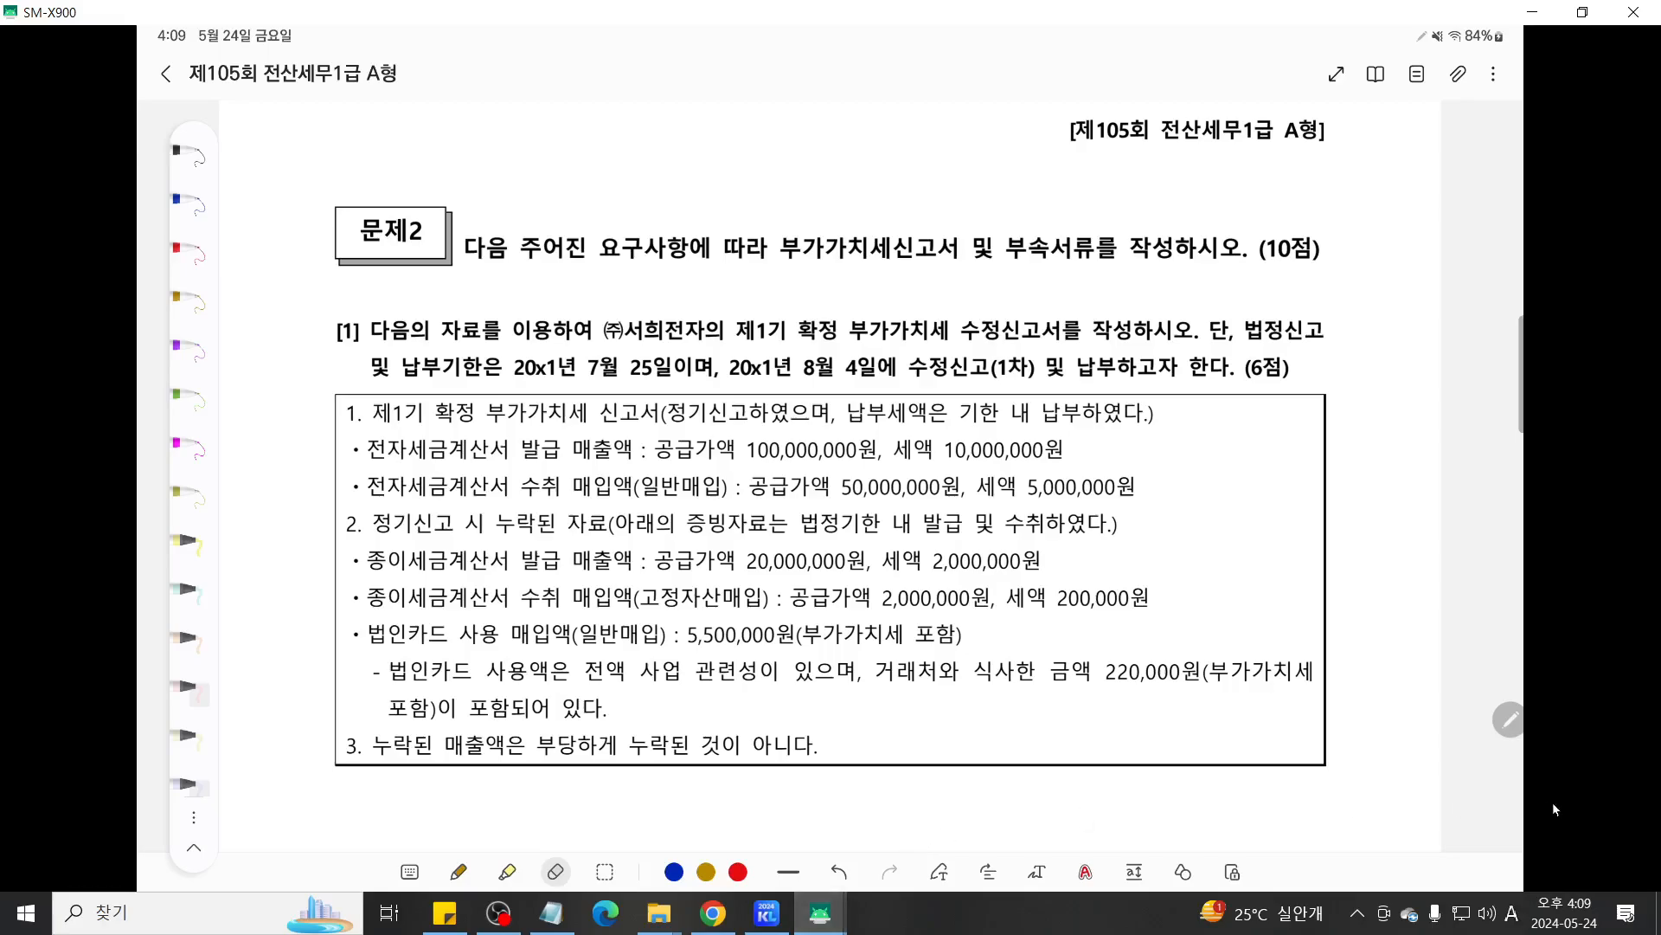
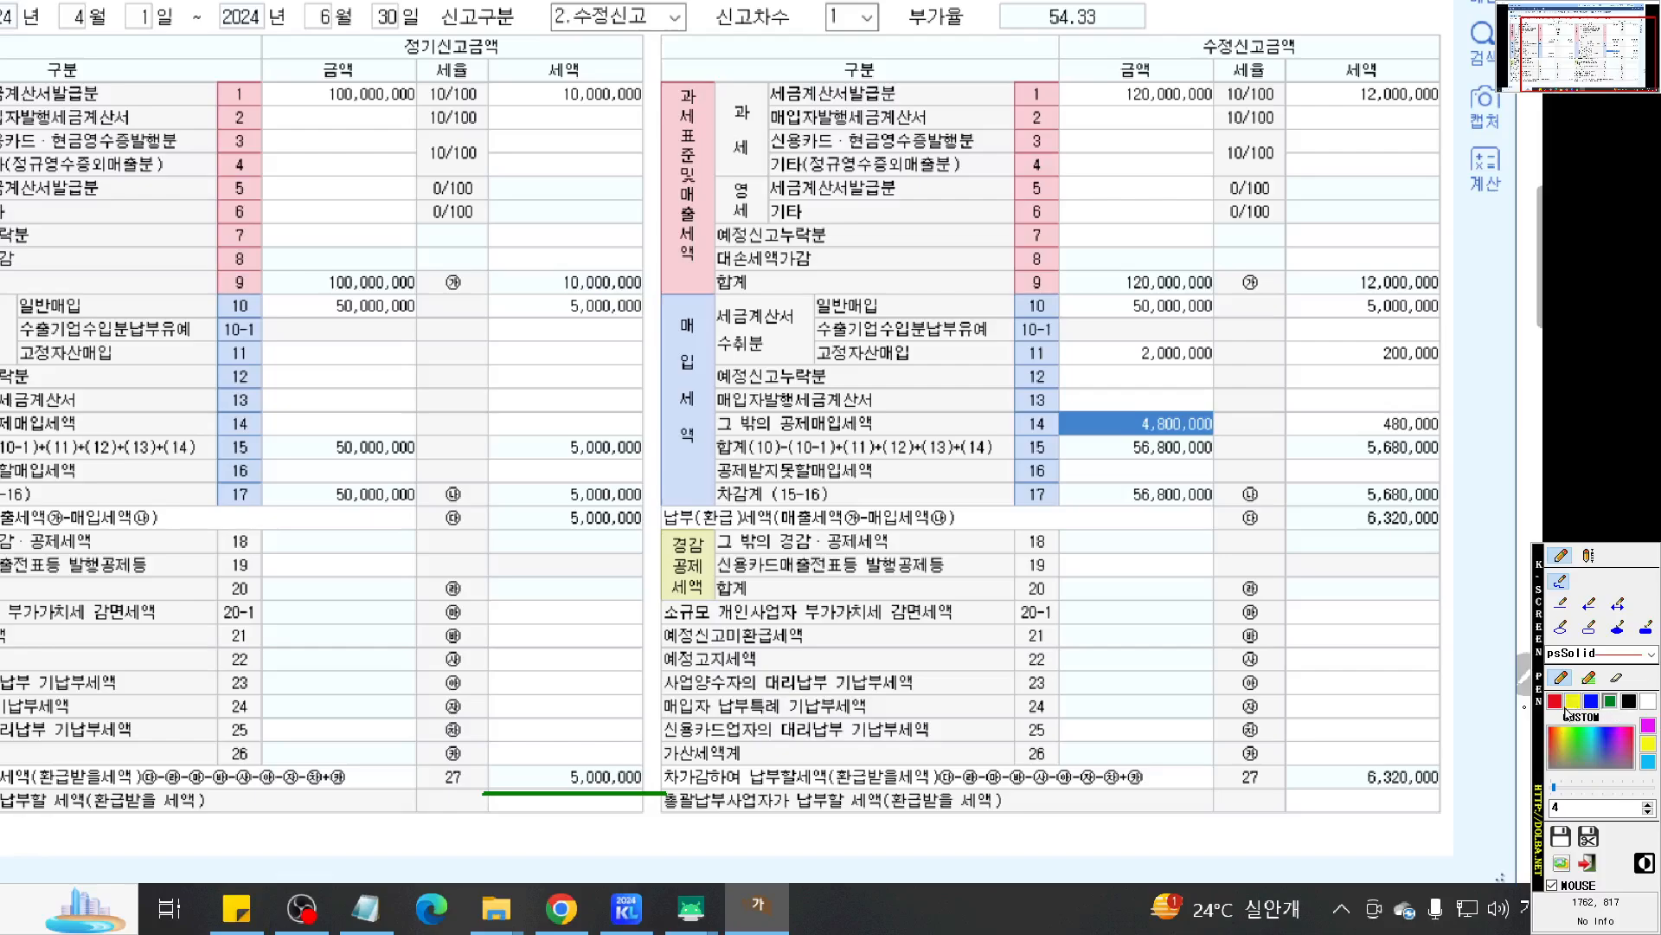
Circle the amended return's line 27 payable tax in red, and undo the marking.
click(1555, 701)
mouse_move(1452, 815)
mouse_down()
mouse_move(1310, 751)
mouse_move(1484, 770)
mouse_move(1443, 819)
mouse_up()
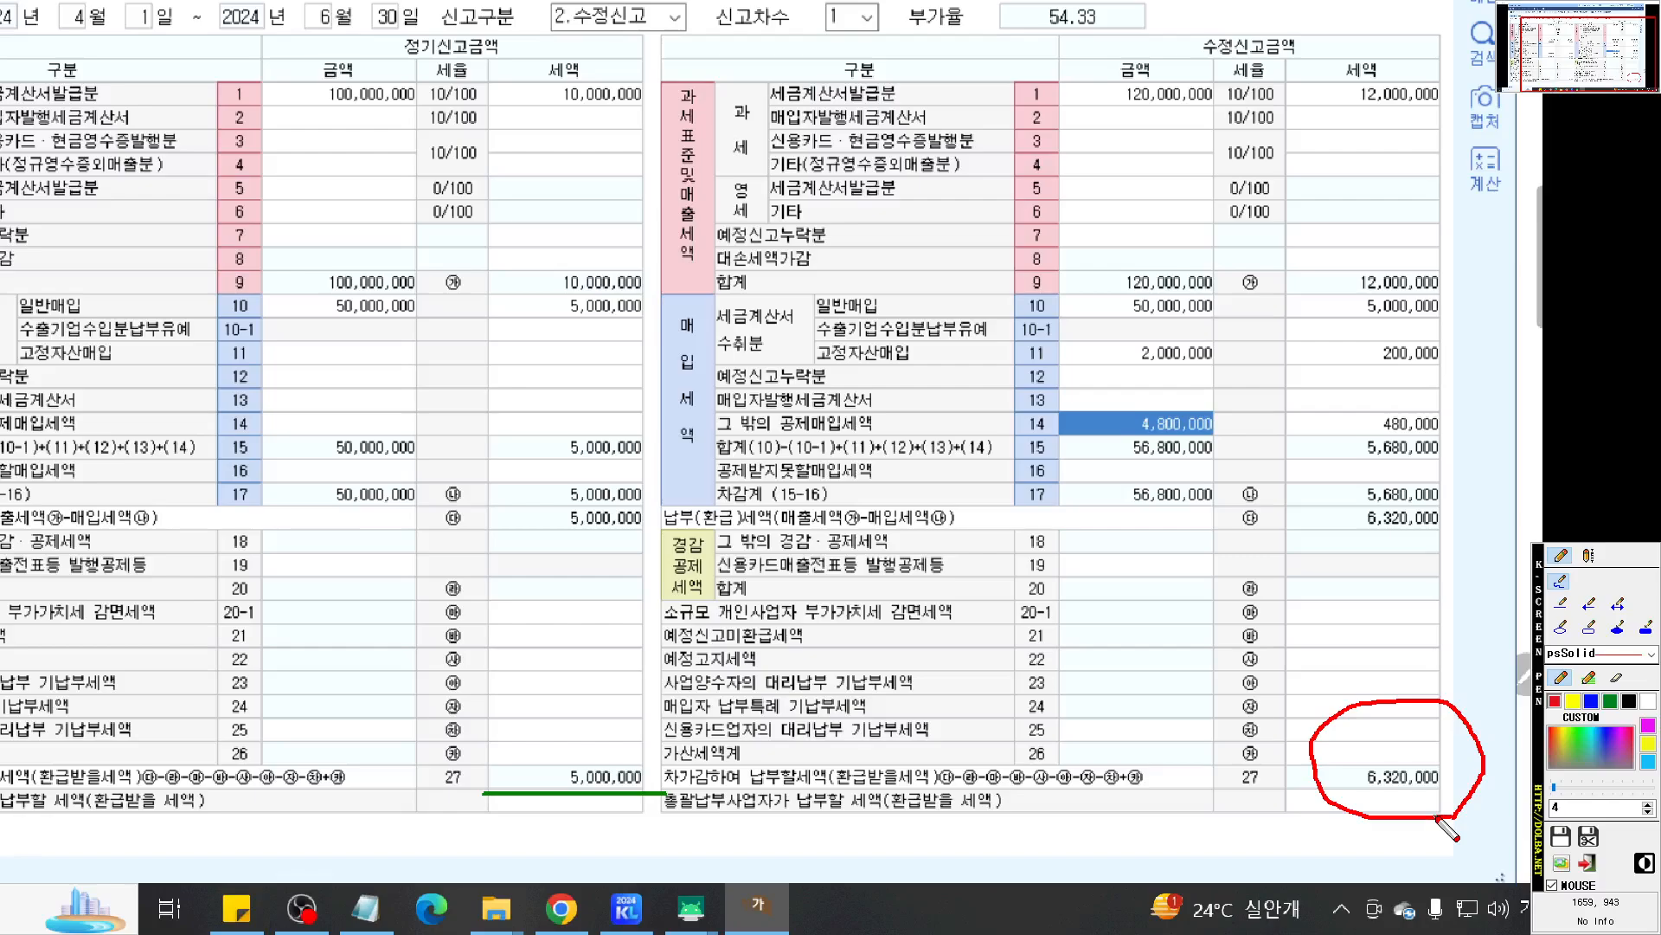
scroll(1164, 679, up, 3)
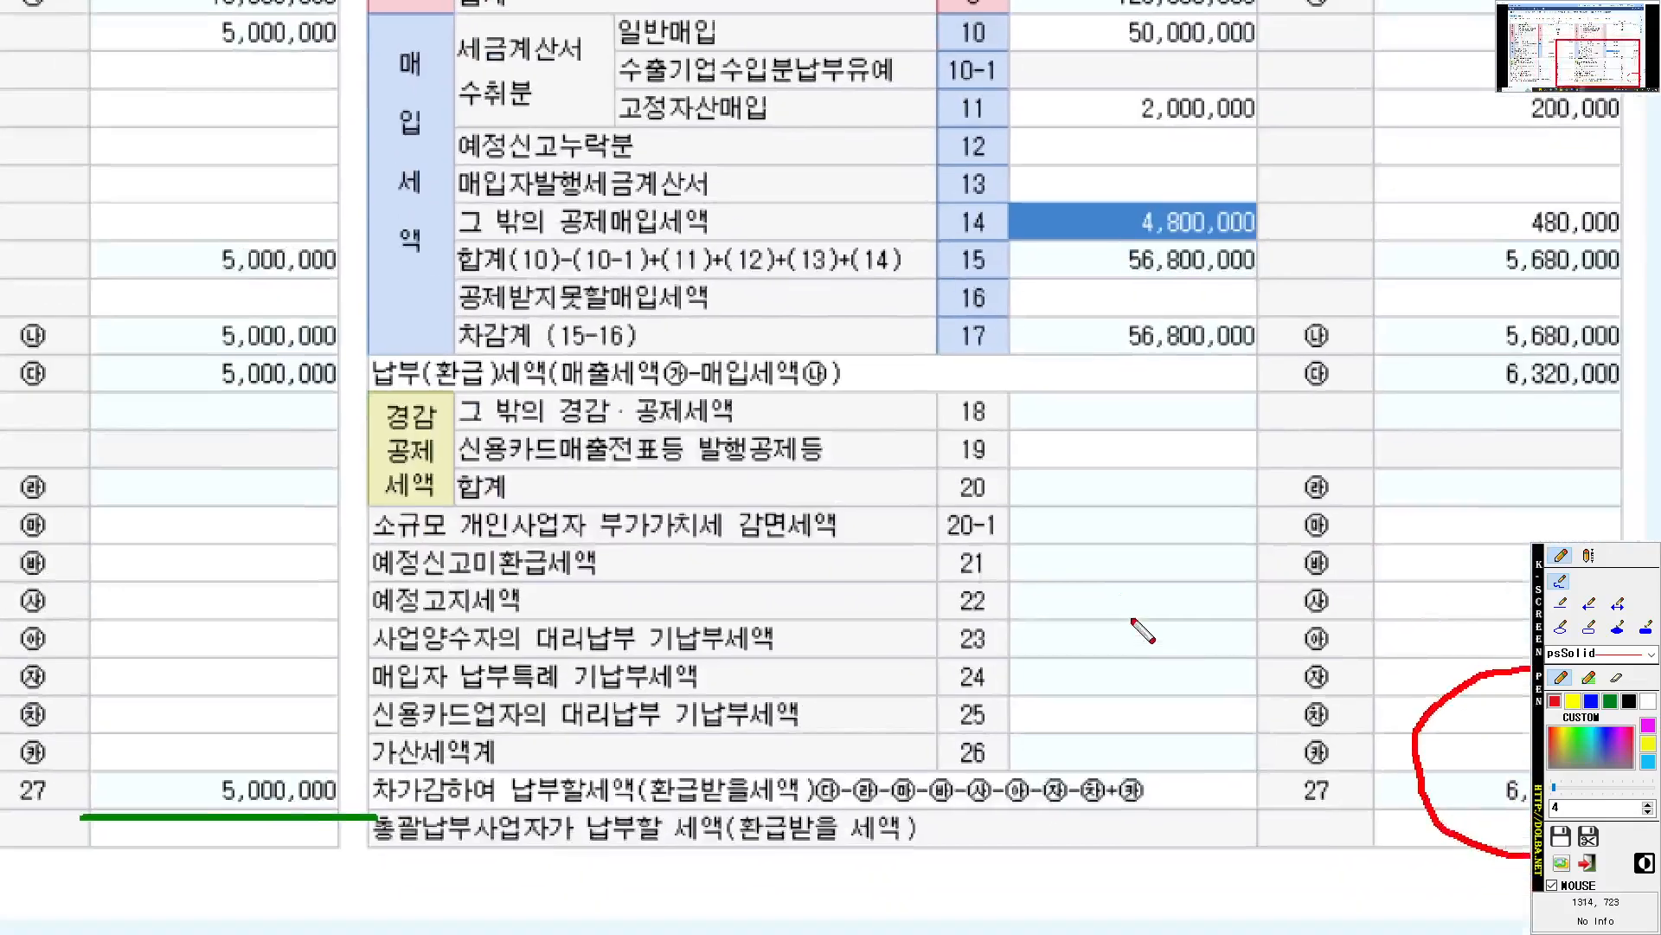
drag(1132, 619, 1054, 521)
key(ctrl+z)
key(ctrl+z)
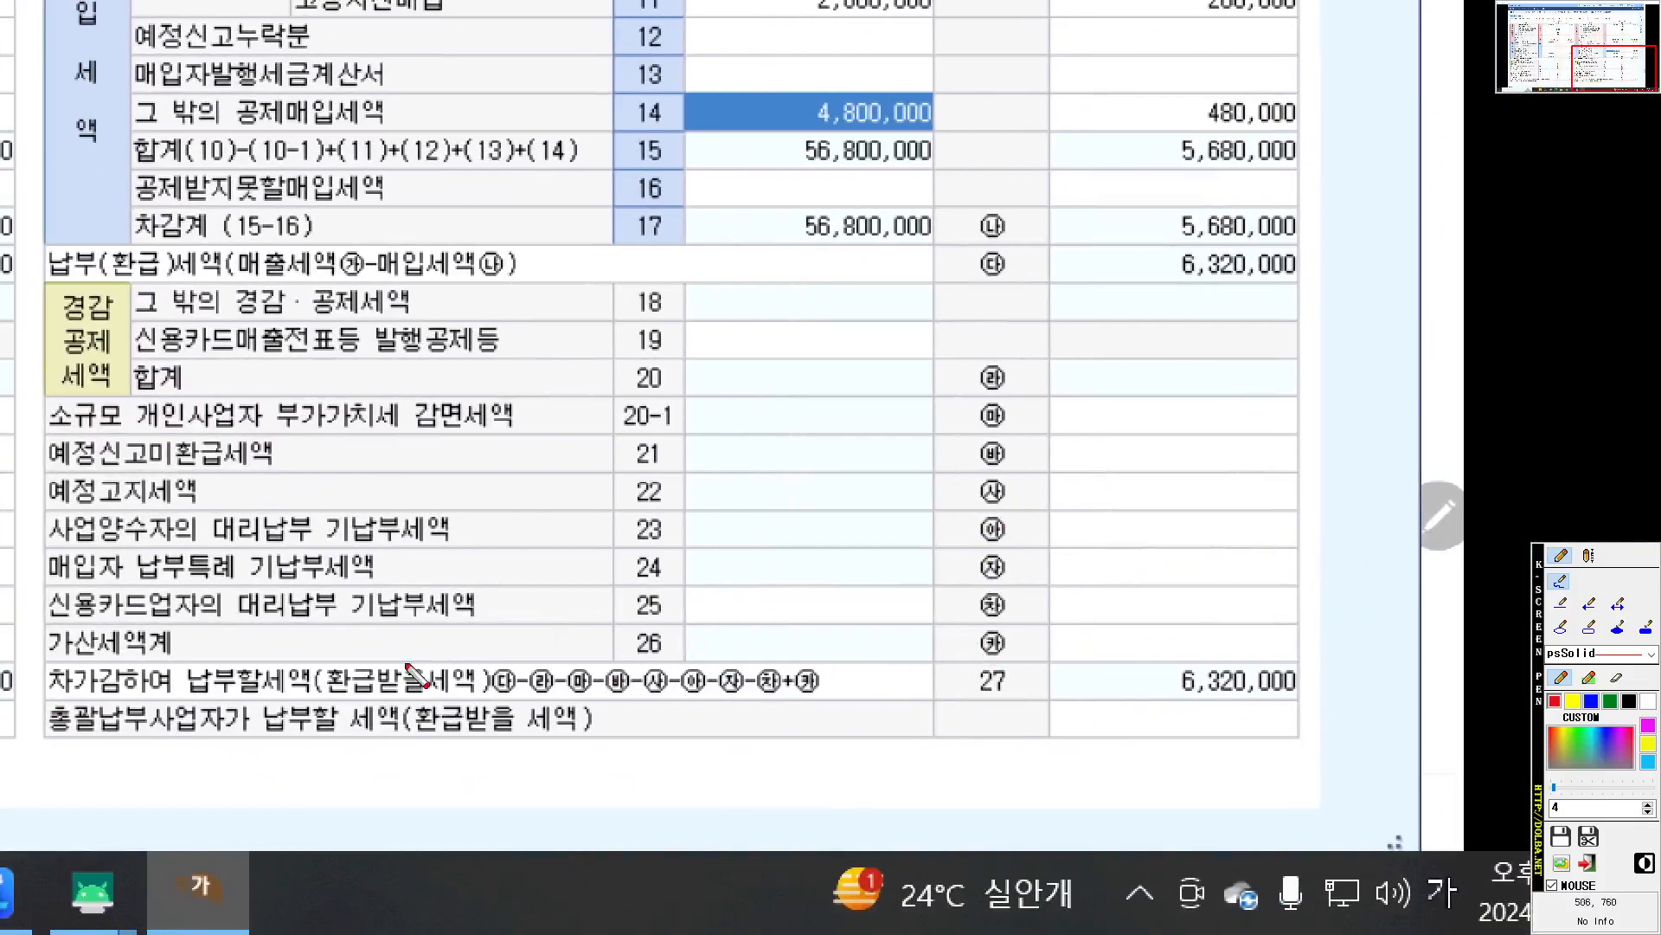
Underline the amended return's 가산세액계 label and tax cell in red, and open its 가산세명세 detail.
drag(50, 661, 255, 660)
drag(1035, 649, 1345, 649)
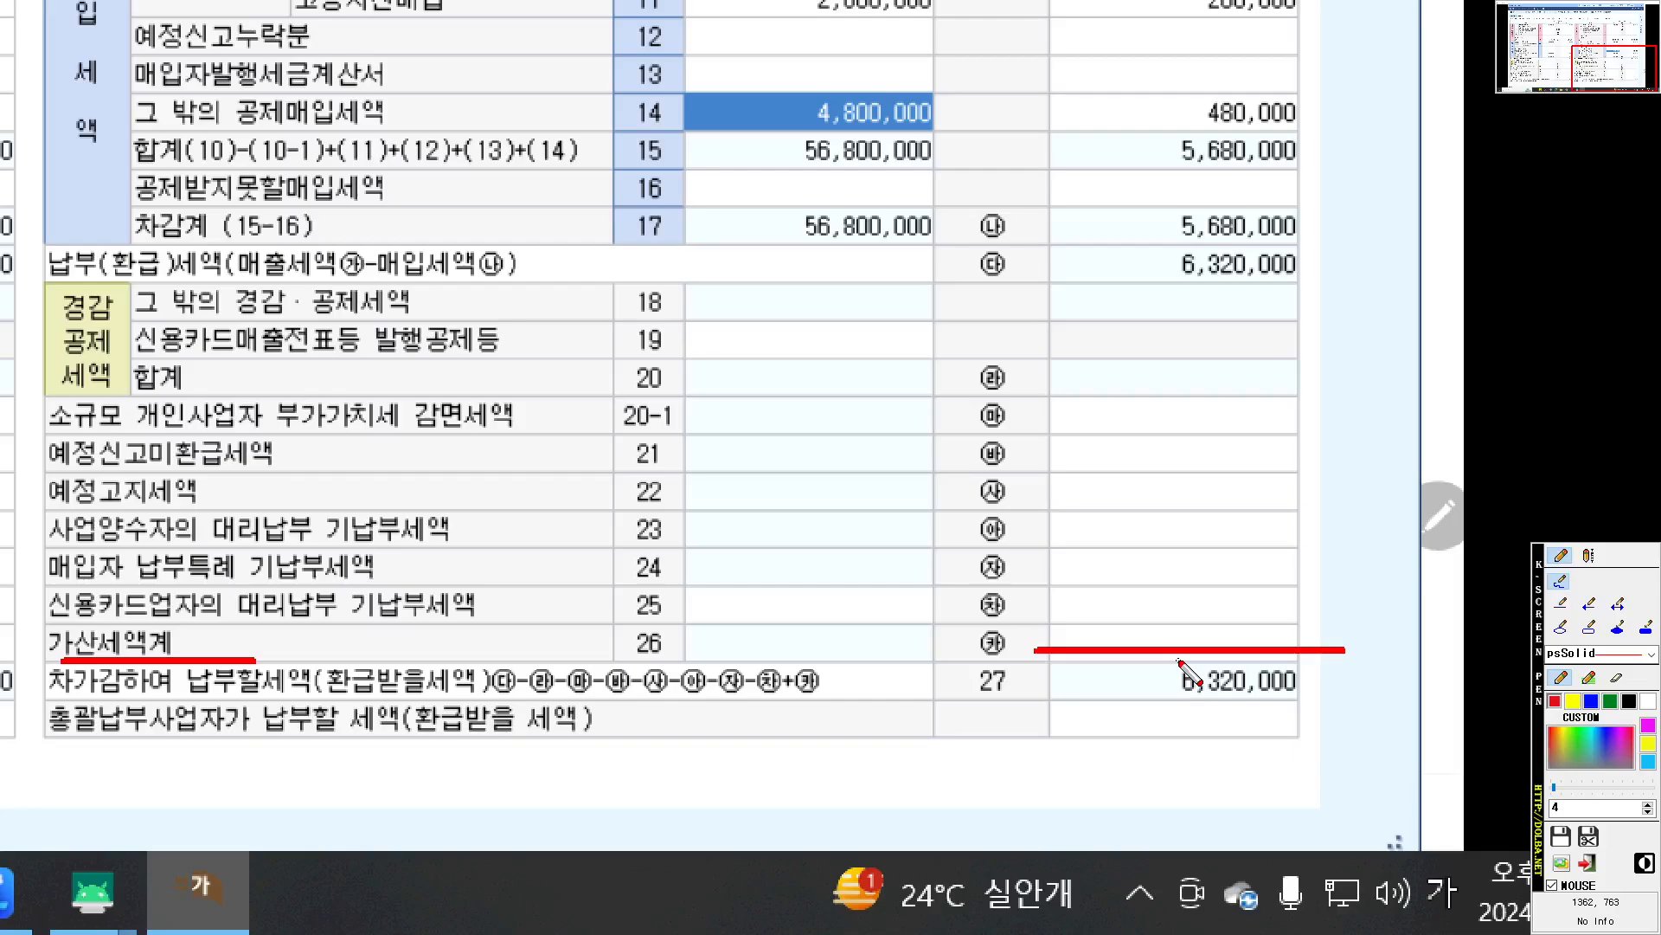
key(Escape)
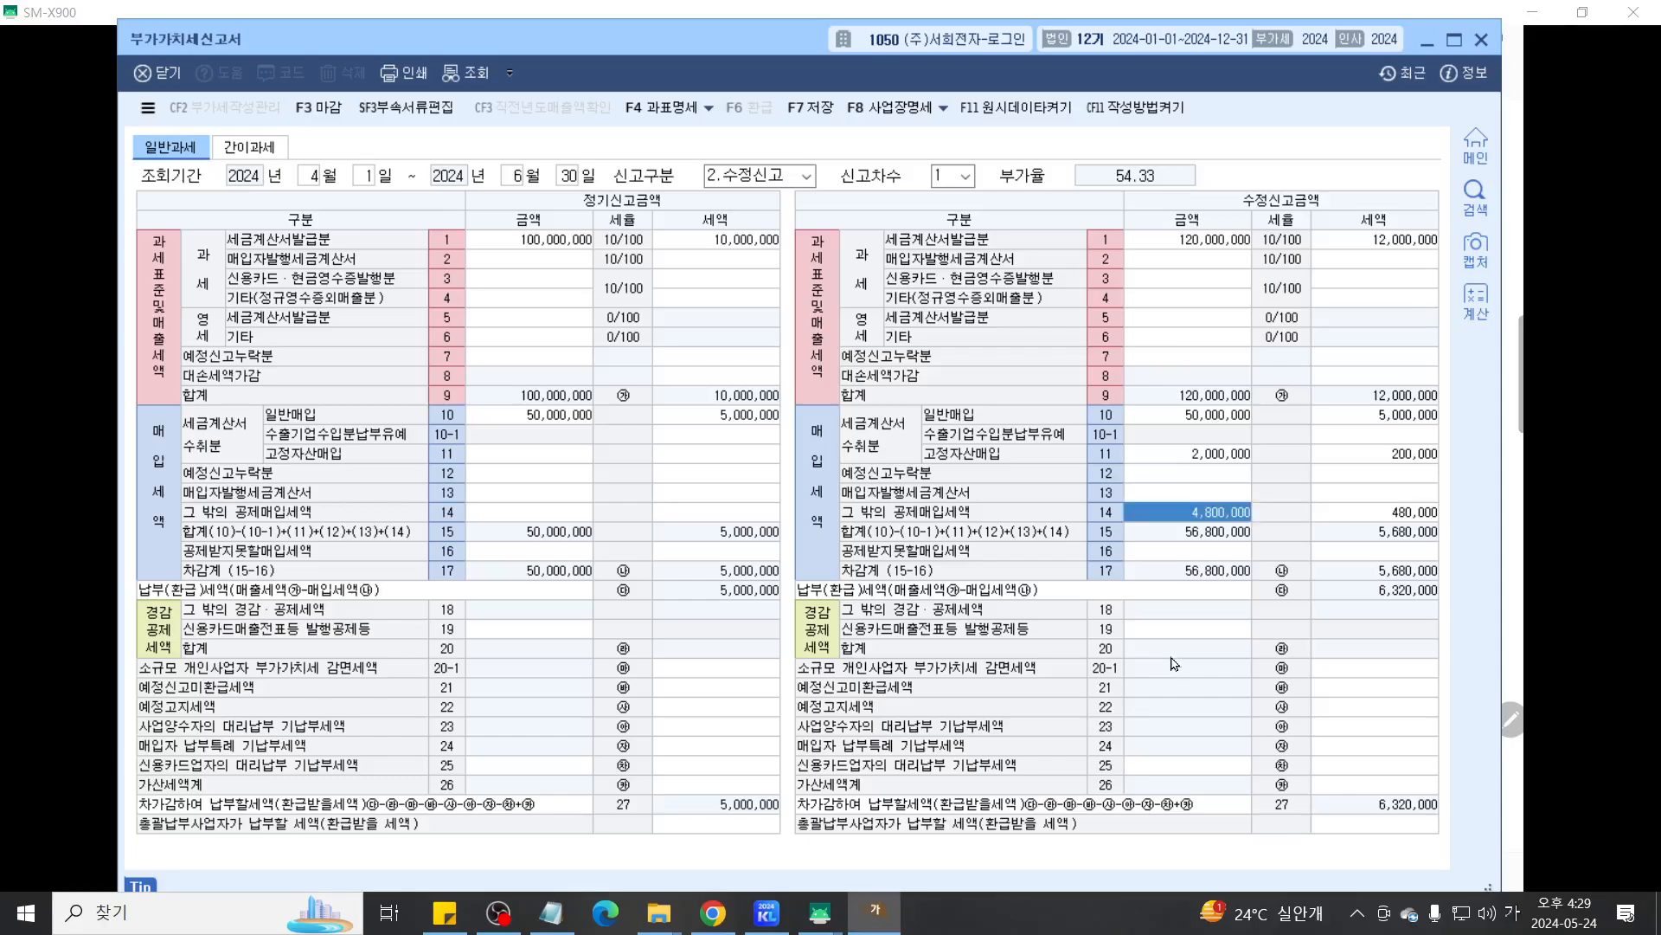
click(1363, 786)
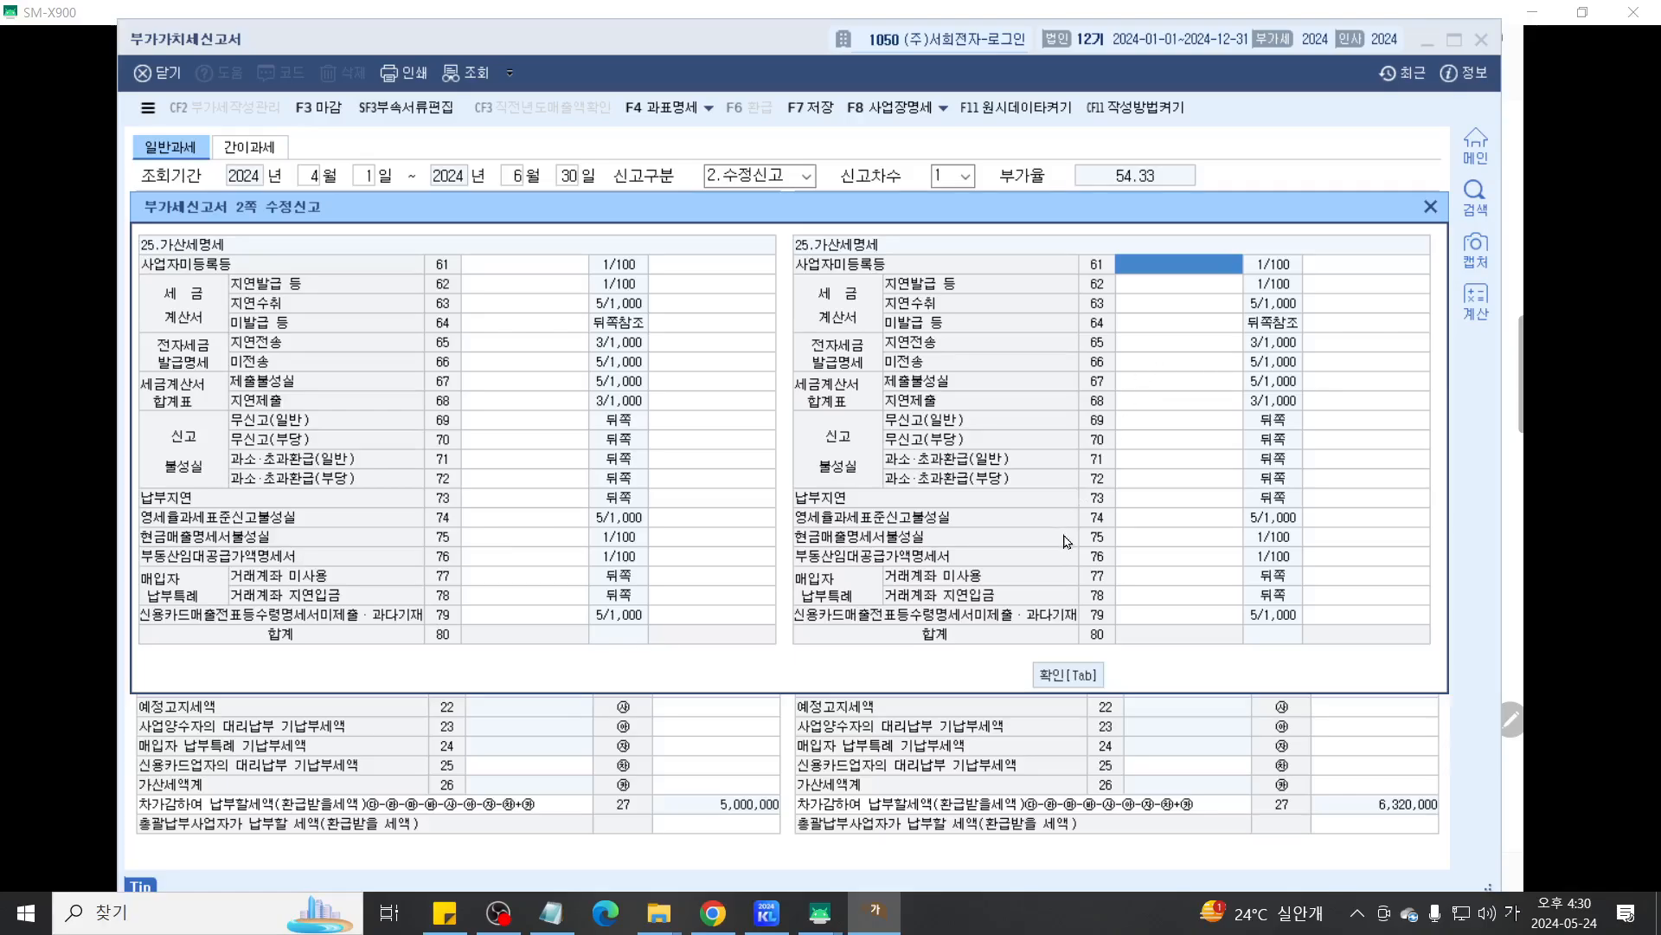
Mark the amended 가산세명세's 신고불성실 group, its 과소·초과환급(일반) label and the line 71 amount cell in red.
key(ctrl+F12)
scroll(1088, 531, up, 5)
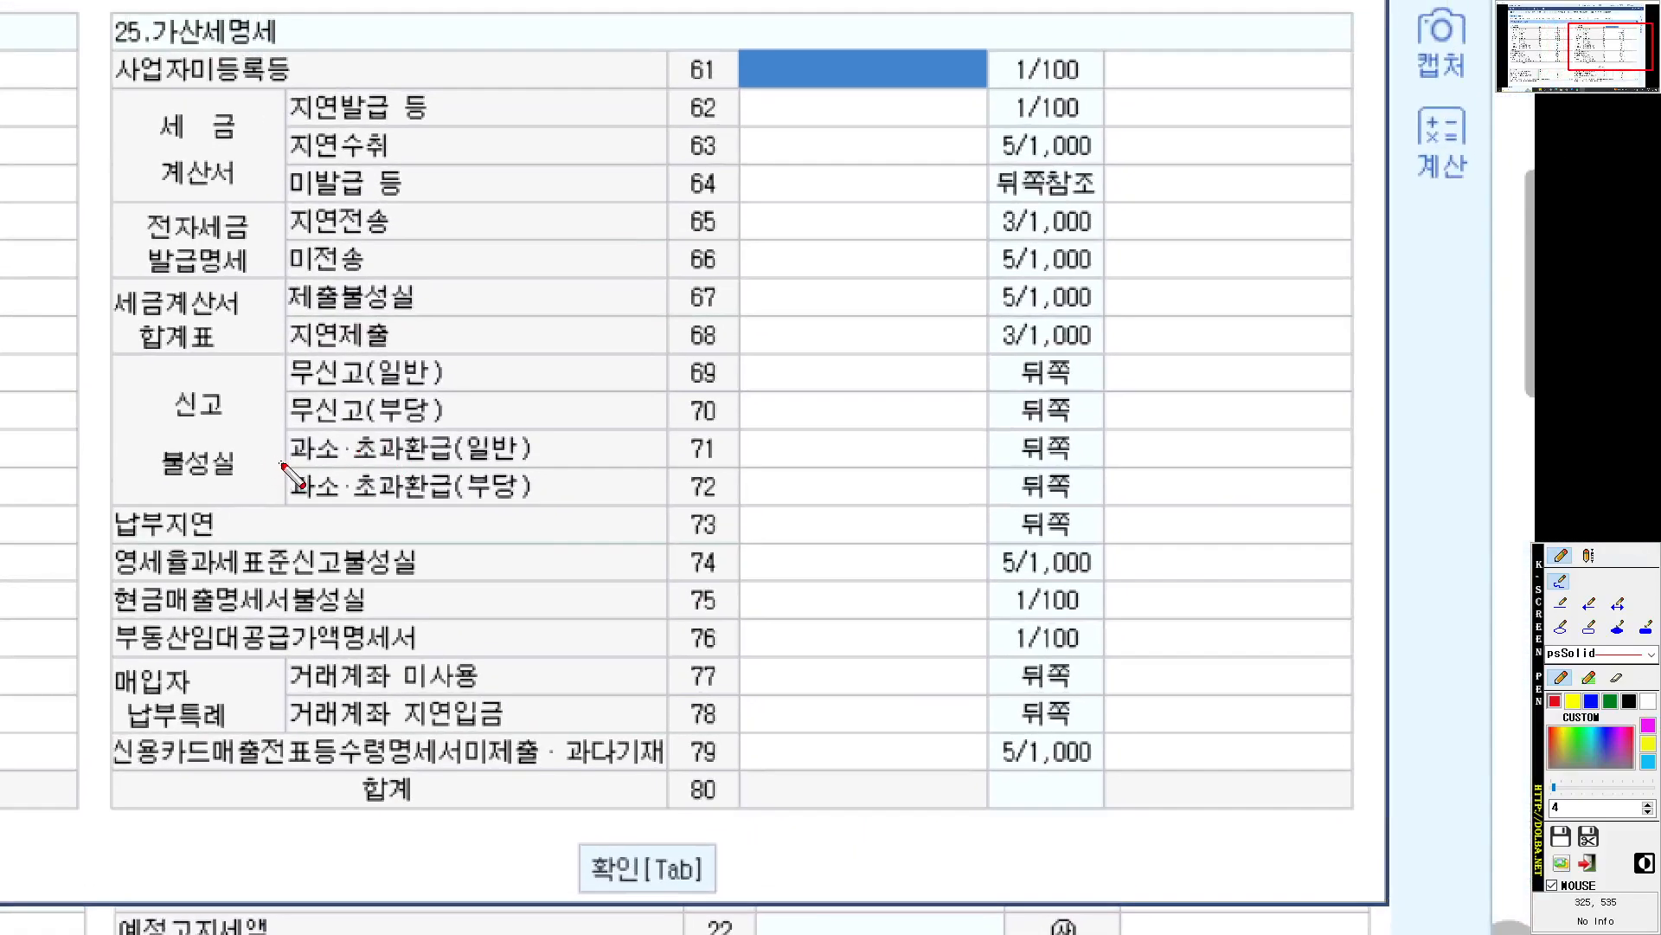
click(286, 487)
drag(287, 458, 554, 461)
drag(291, 464, 350, 464)
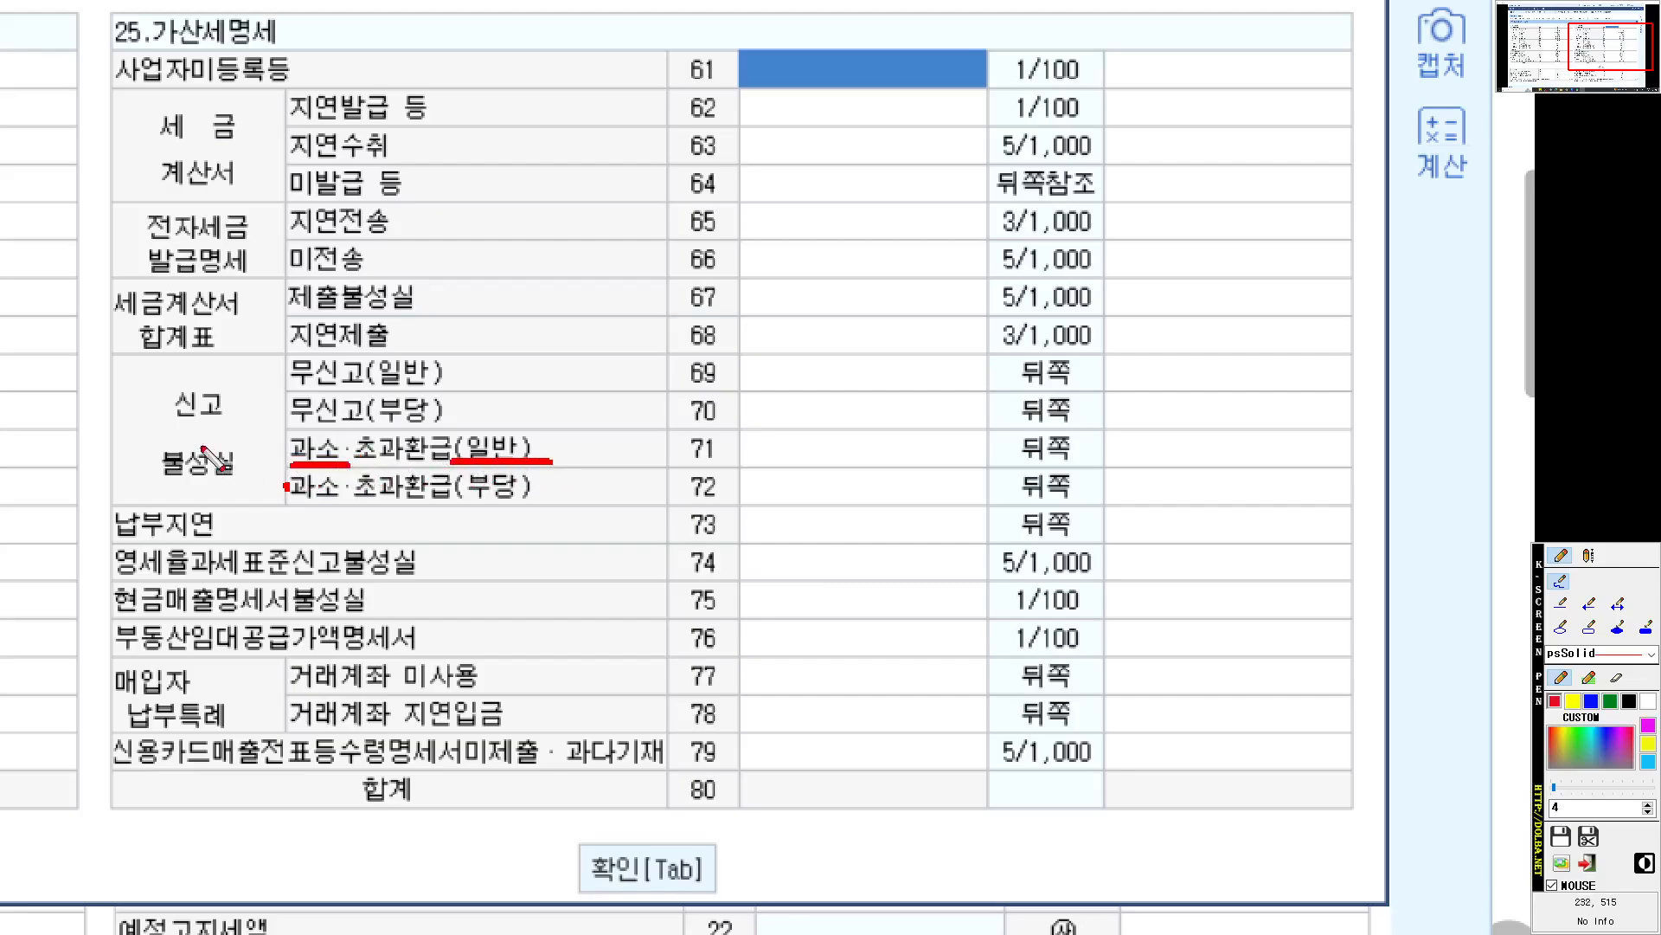
drag(166, 422, 266, 421)
mouse_move(227, 497)
mouse_down()
mouse_move(182, 351)
mouse_move(262, 455)
mouse_move(227, 498)
mouse_up()
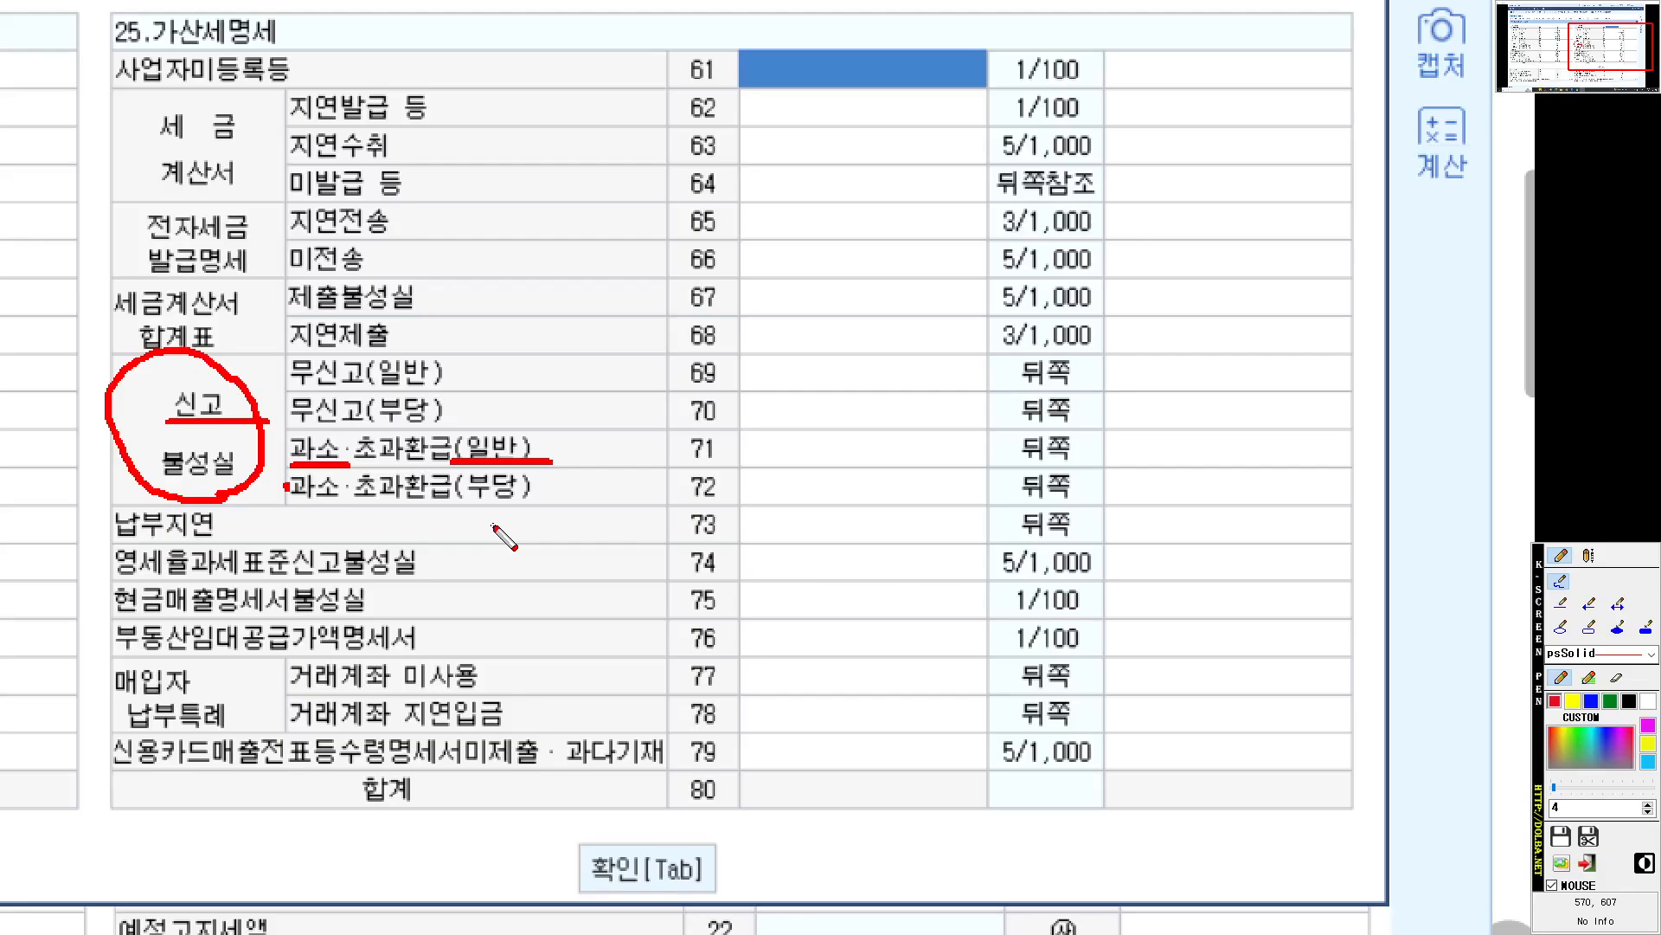
mouse_move(900, 474)
mouse_down()
mouse_move(930, 450)
mouse_move(926, 468)
mouse_up()
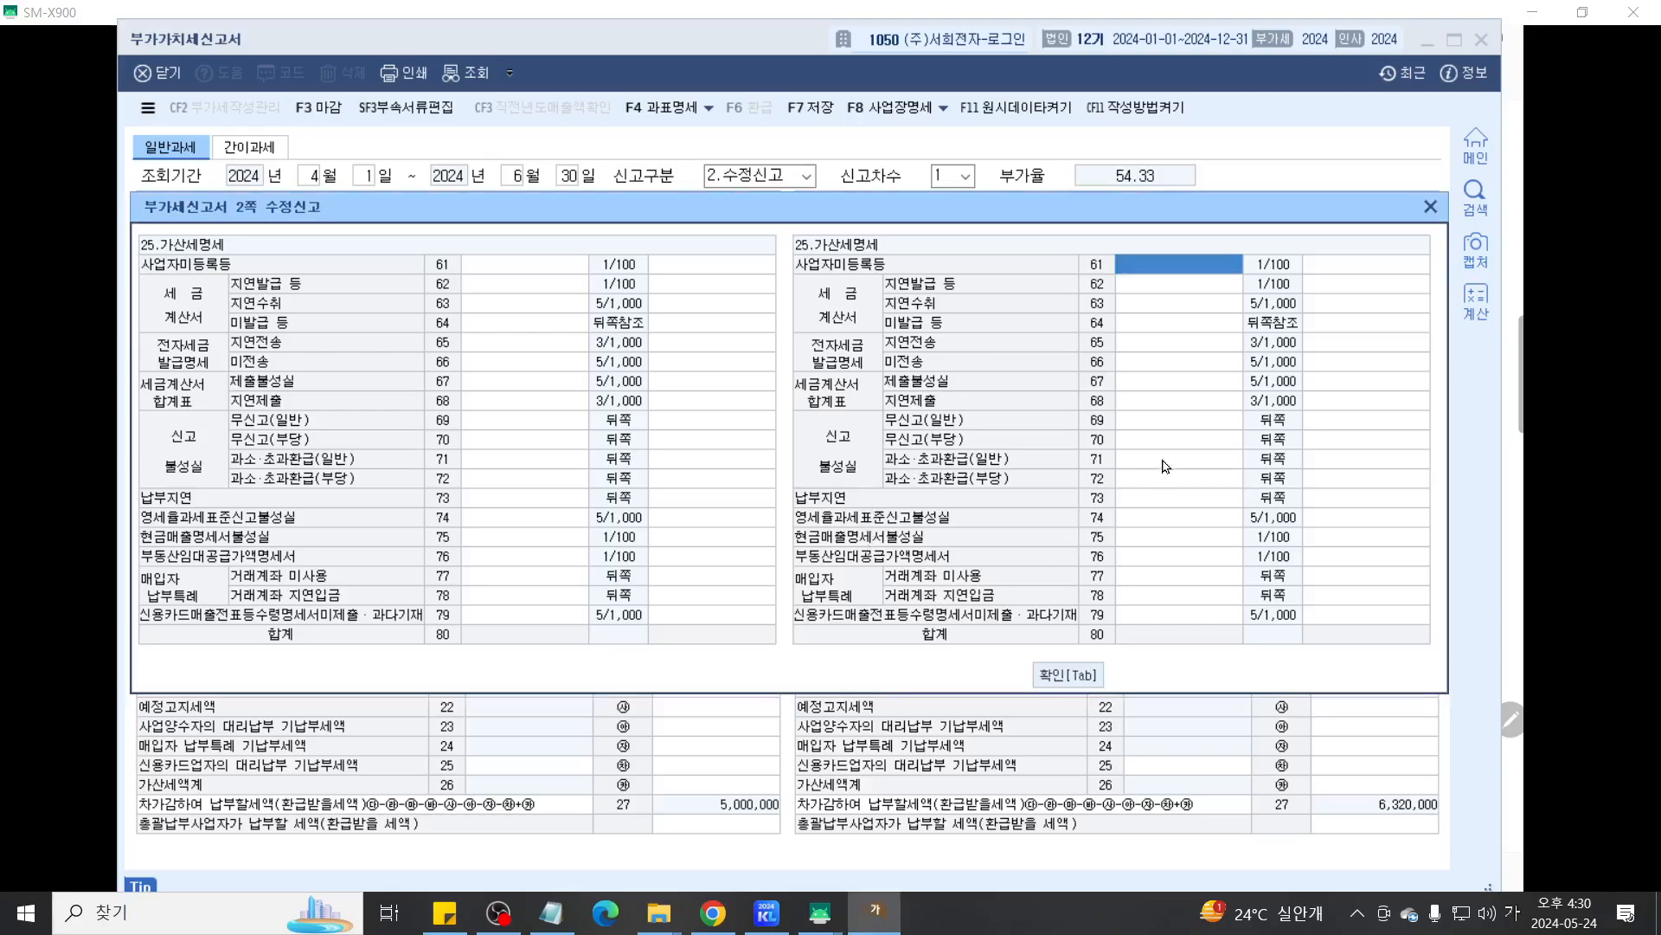
Enter 1,320,000 as the amended 과소·초과환급(일반) amount on line 71.
click(834, 461)
text(1320000)
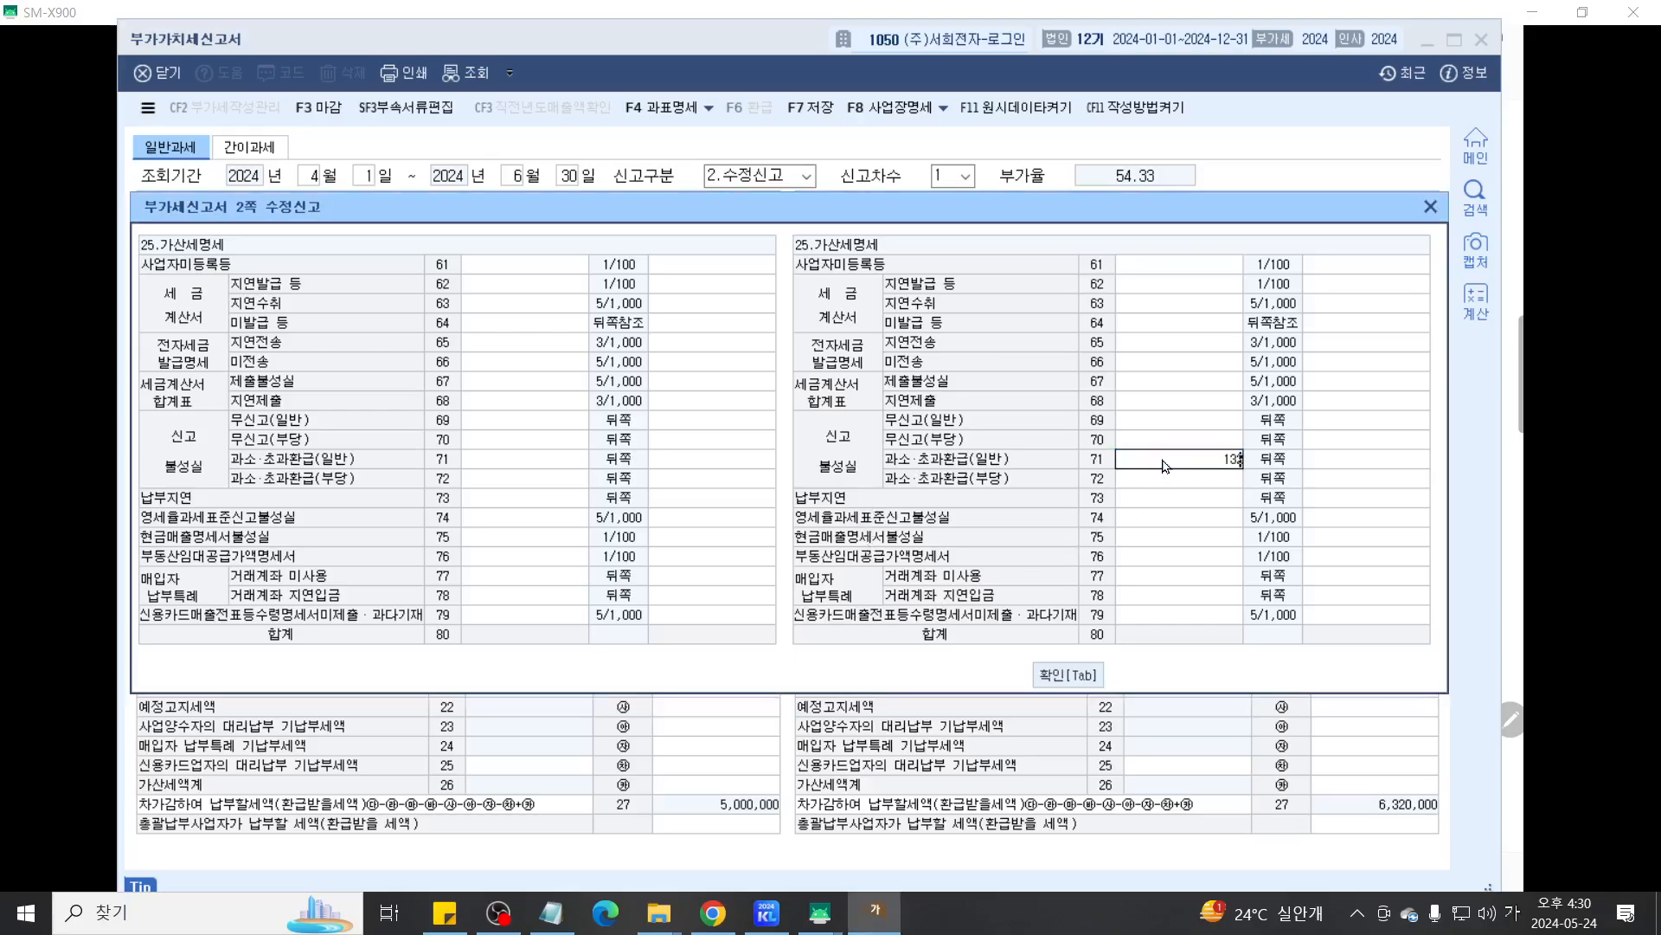
key(Return)
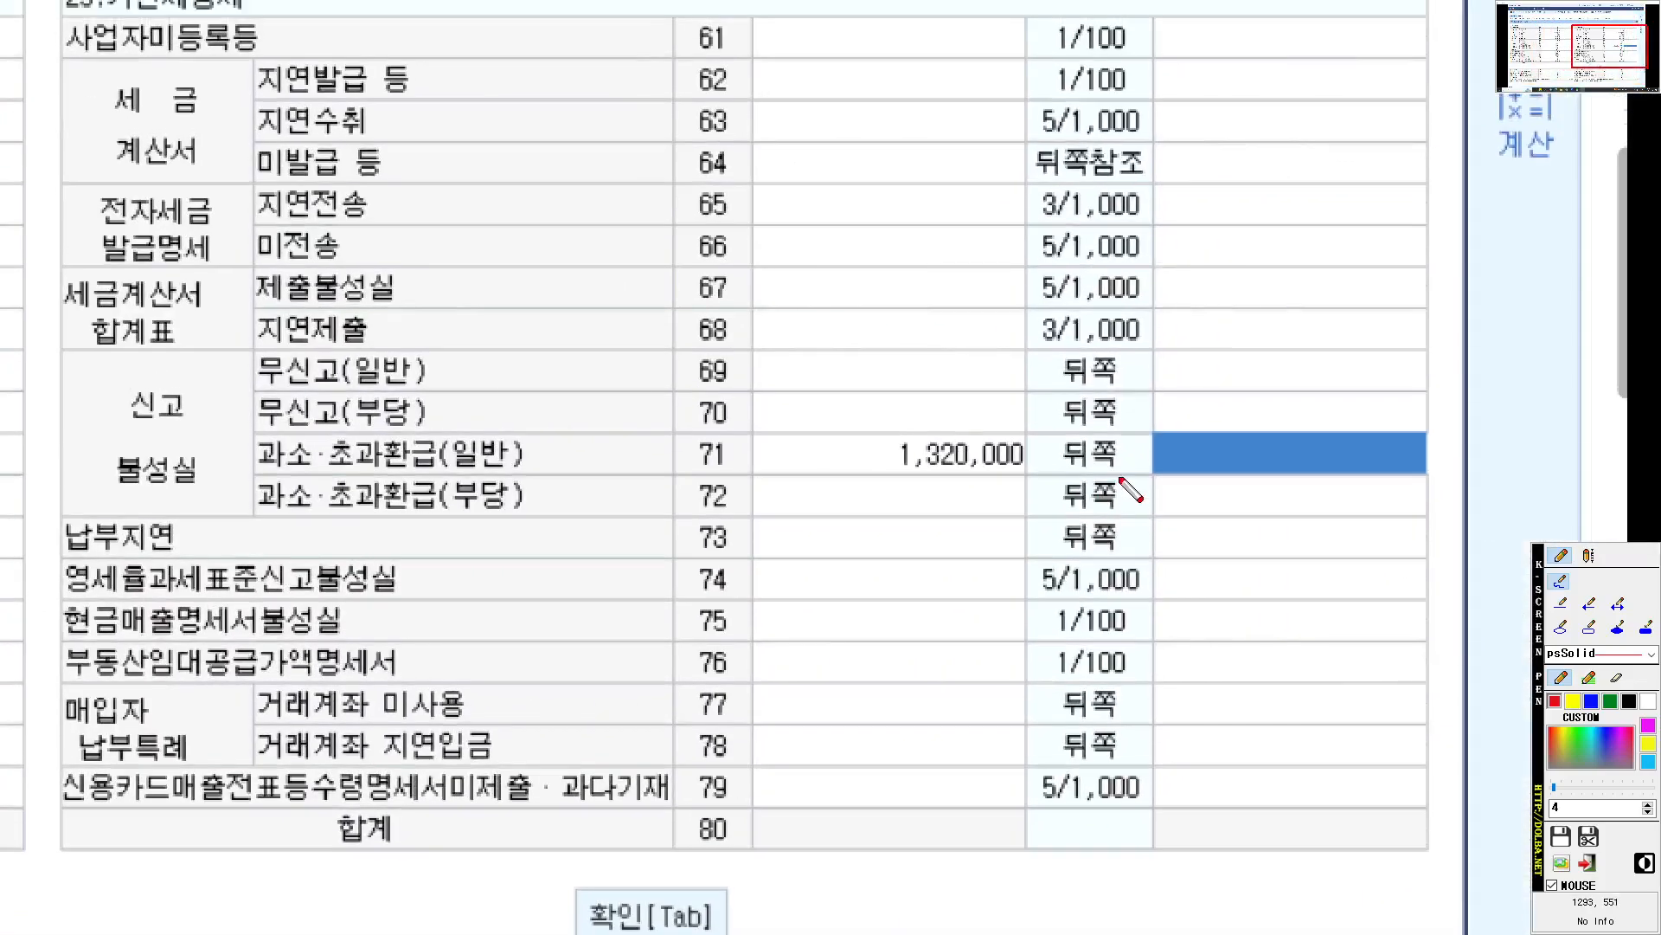
Annotate line 71 with a red × 10%, and mark 신고불성실, 영세율과세표준신고불성실 and the line 71 tax cell in green.
mouse_move(879, 478)
mouse_down()
mouse_move(829, 504)
mouse_move(981, 497)
mouse_move(989, 520)
mouse_move(997, 490)
mouse_move(1014, 516)
mouse_move(991, 520)
mouse_up()
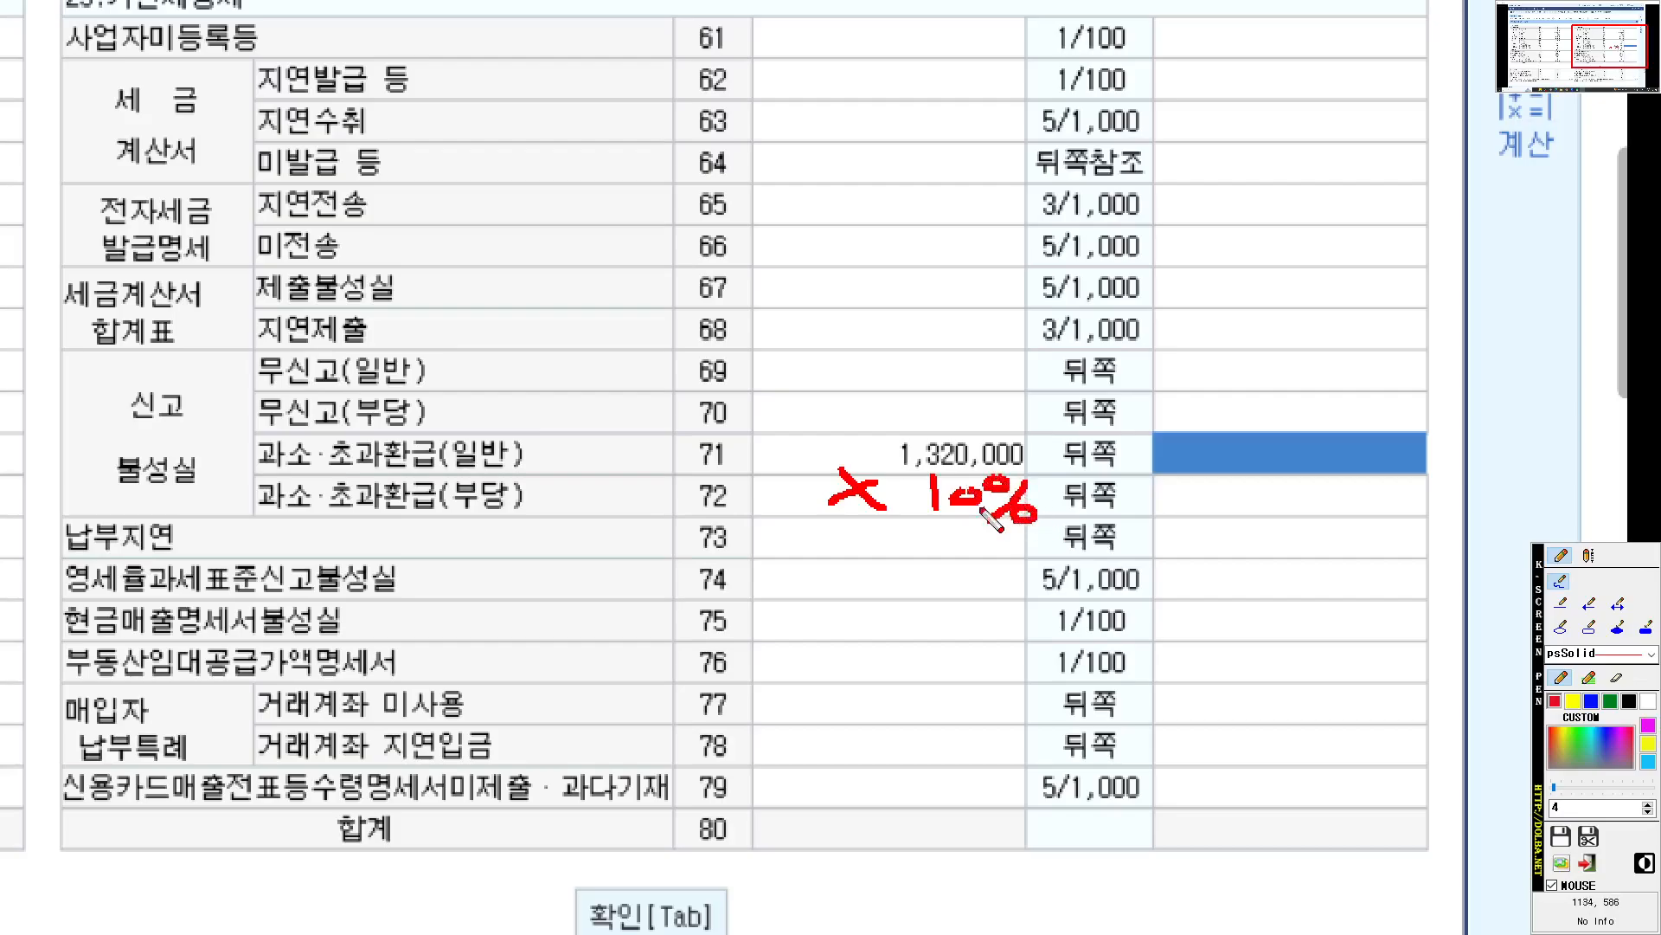
drag(805, 524, 1086, 525)
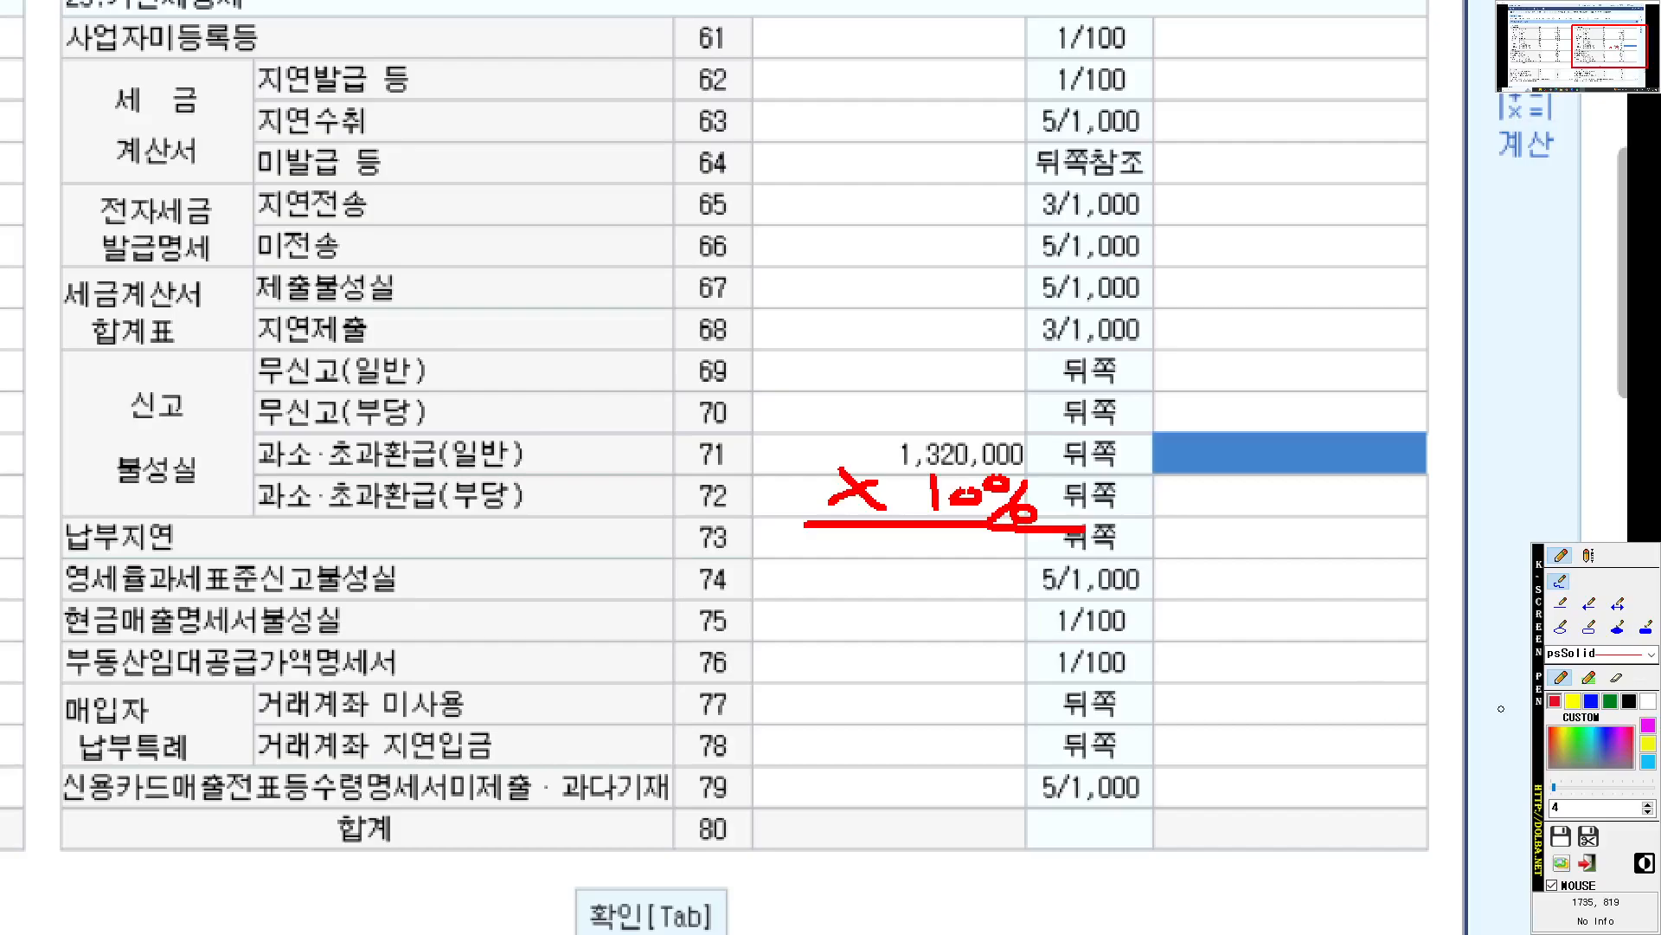
mouse_move(234, 496)
mouse_down()
mouse_move(82, 407)
mouse_move(237, 489)
mouse_up()
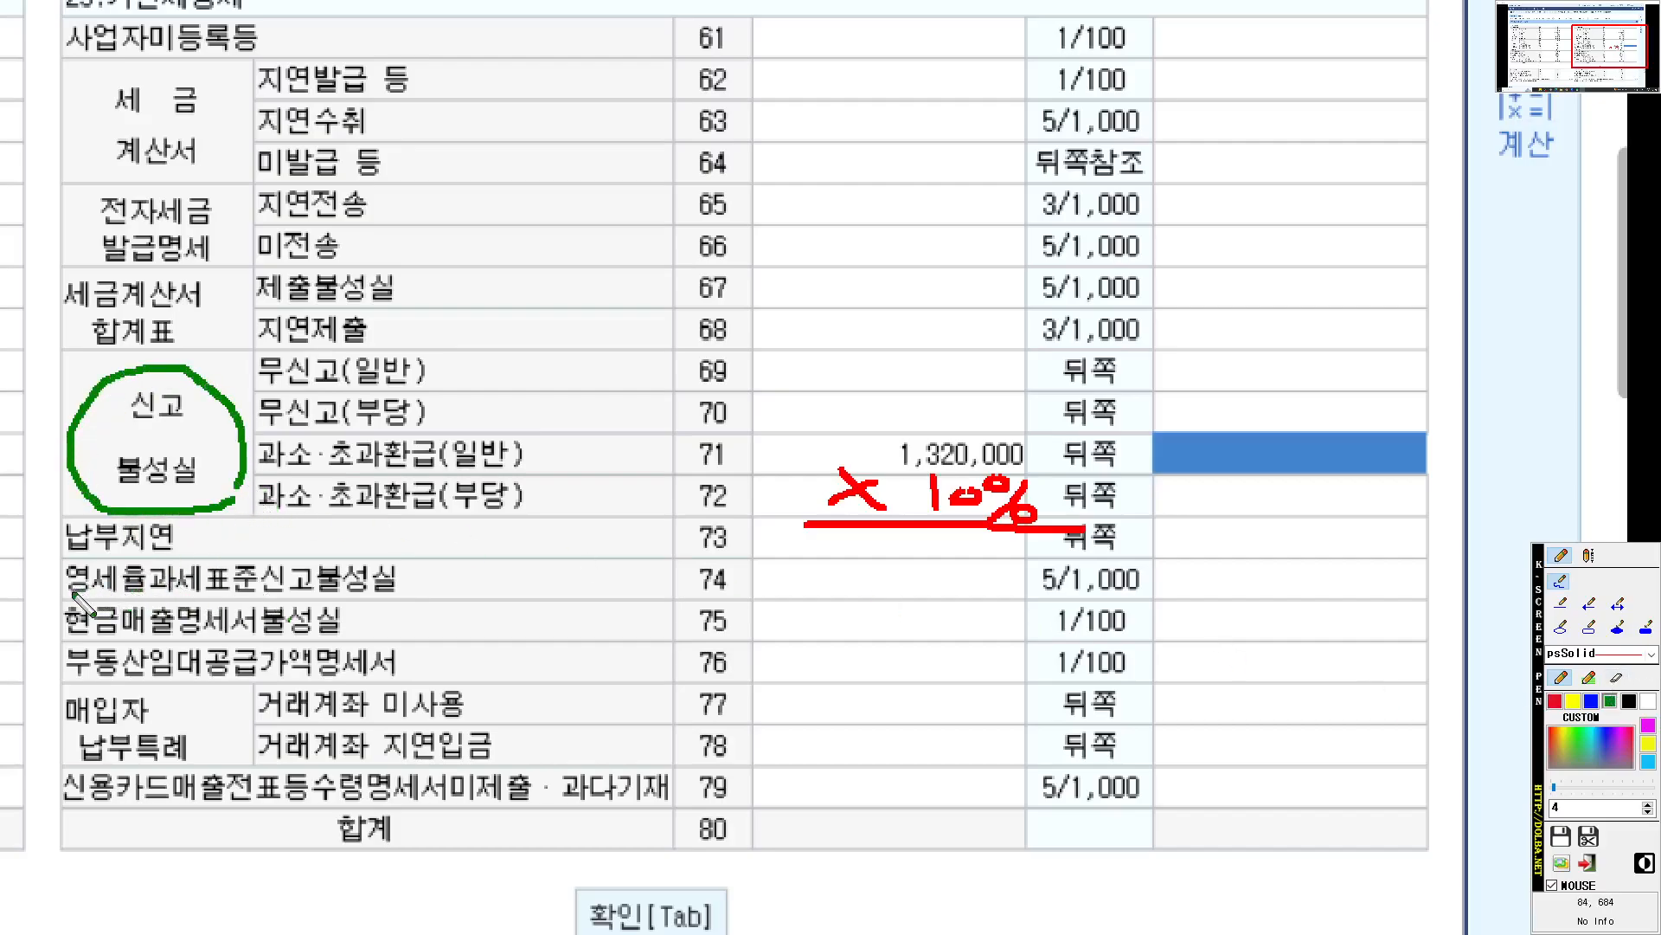
drag(69, 595, 497, 599)
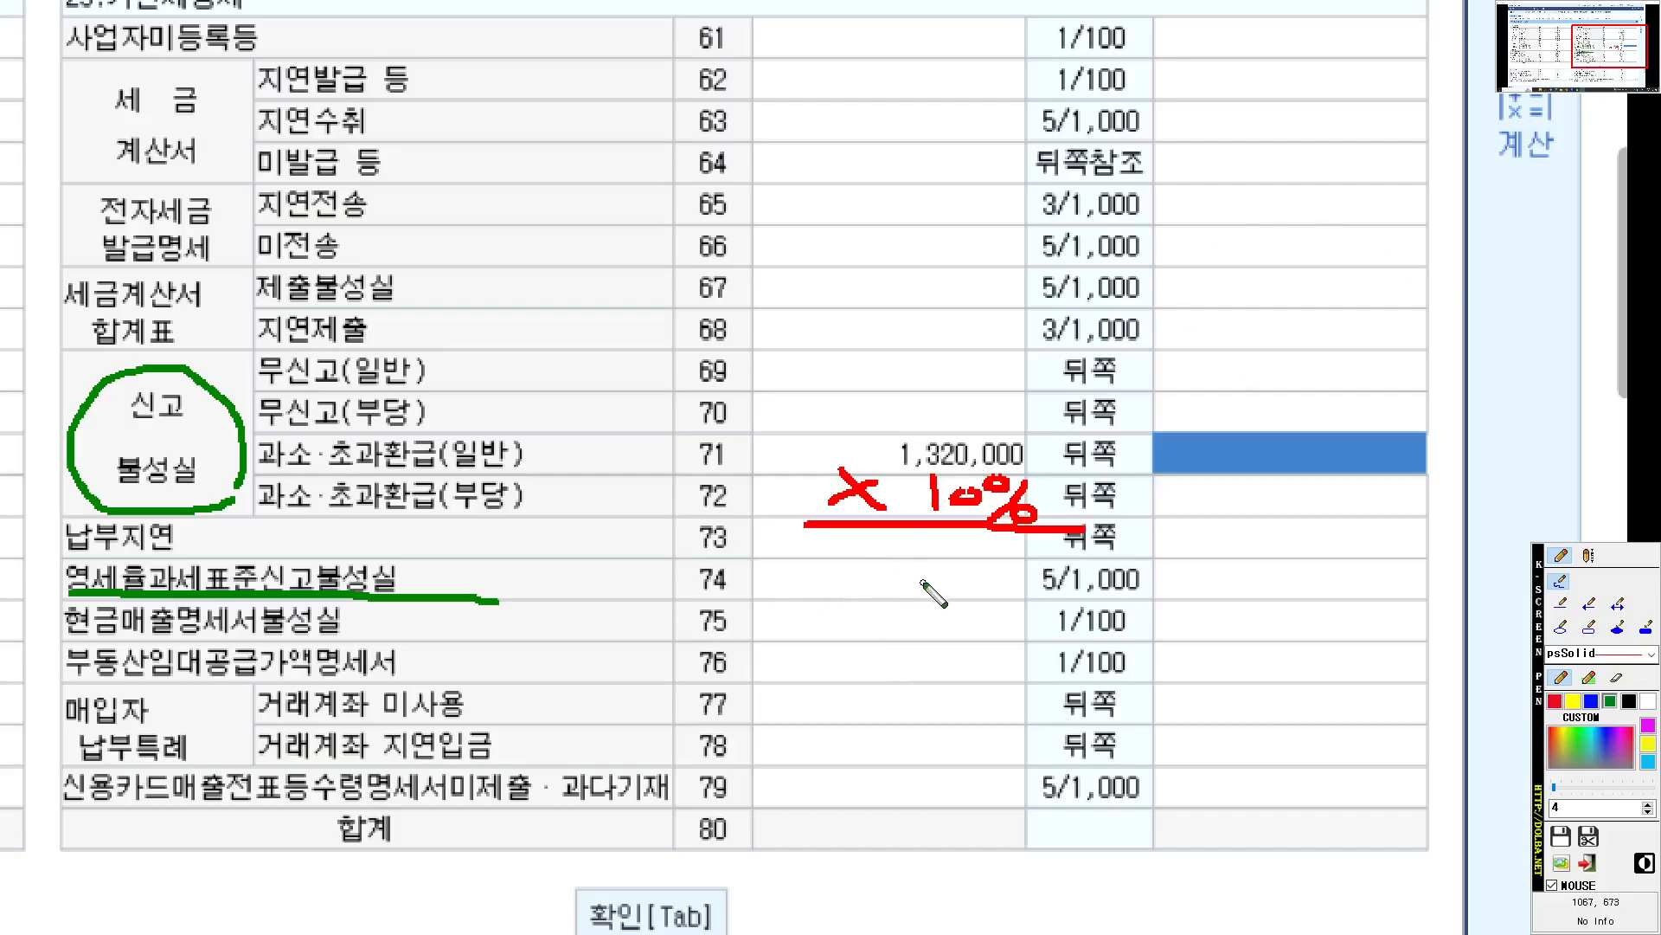
mouse_move(1302, 476)
mouse_down()
mouse_move(1179, 460)
mouse_move(1315, 482)
mouse_up()
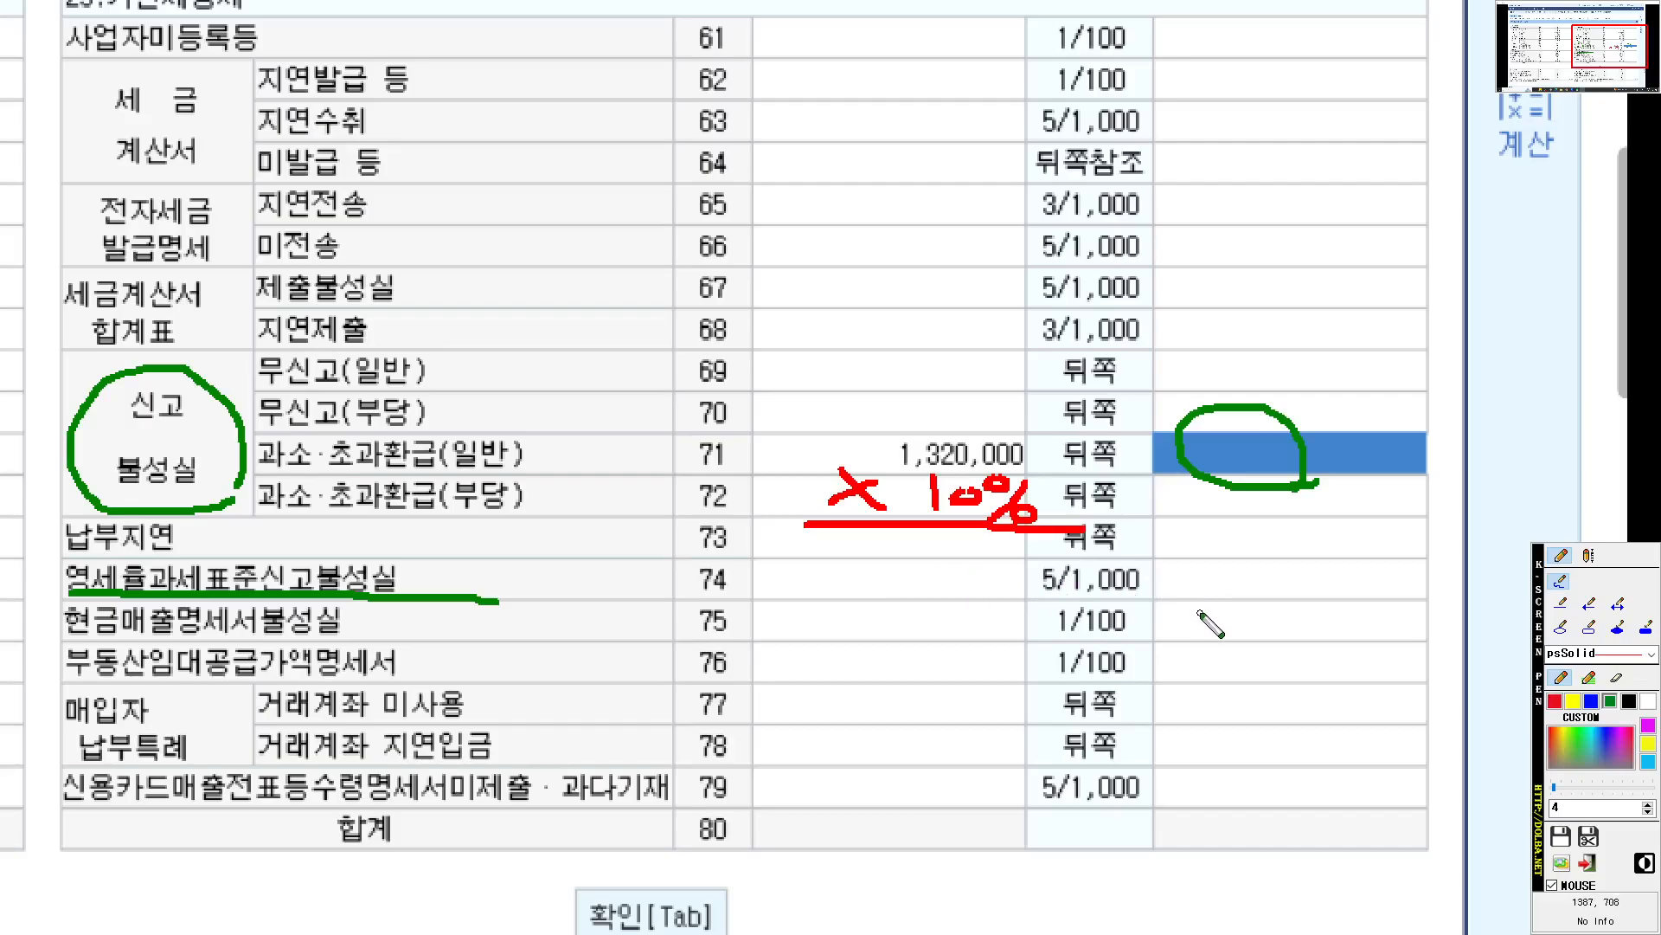
key(Escape)
Enter 13,200 as the penalty tax for 과소·초과환급(일반) on line 71.
text(13,)
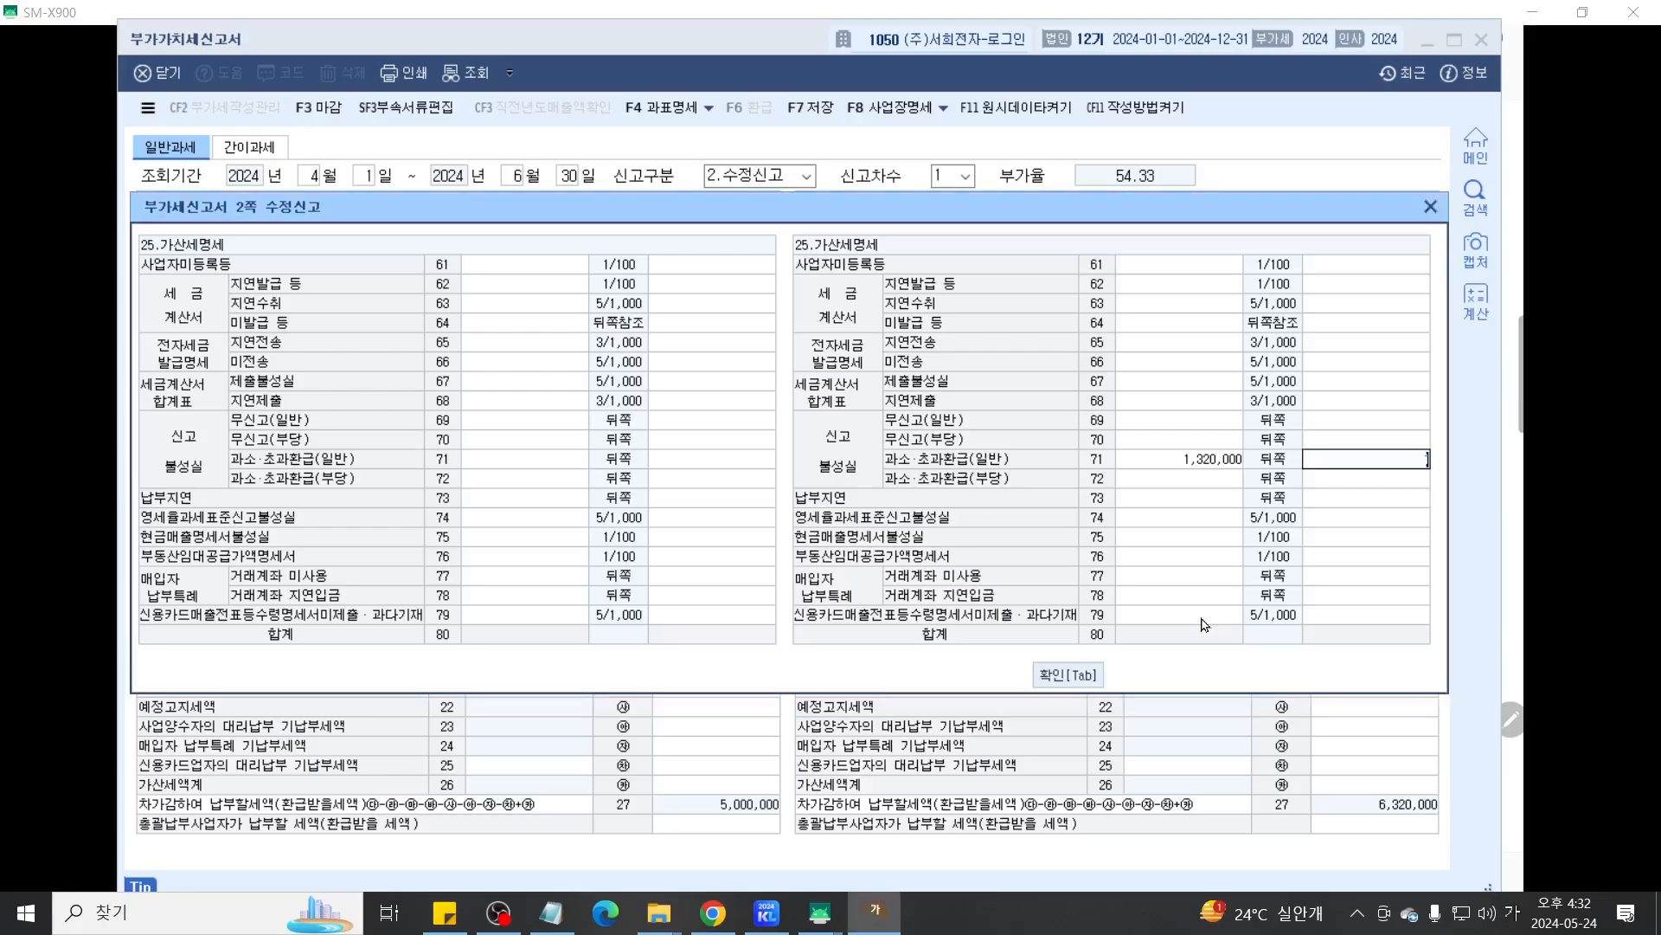
text(200)
key(Return)
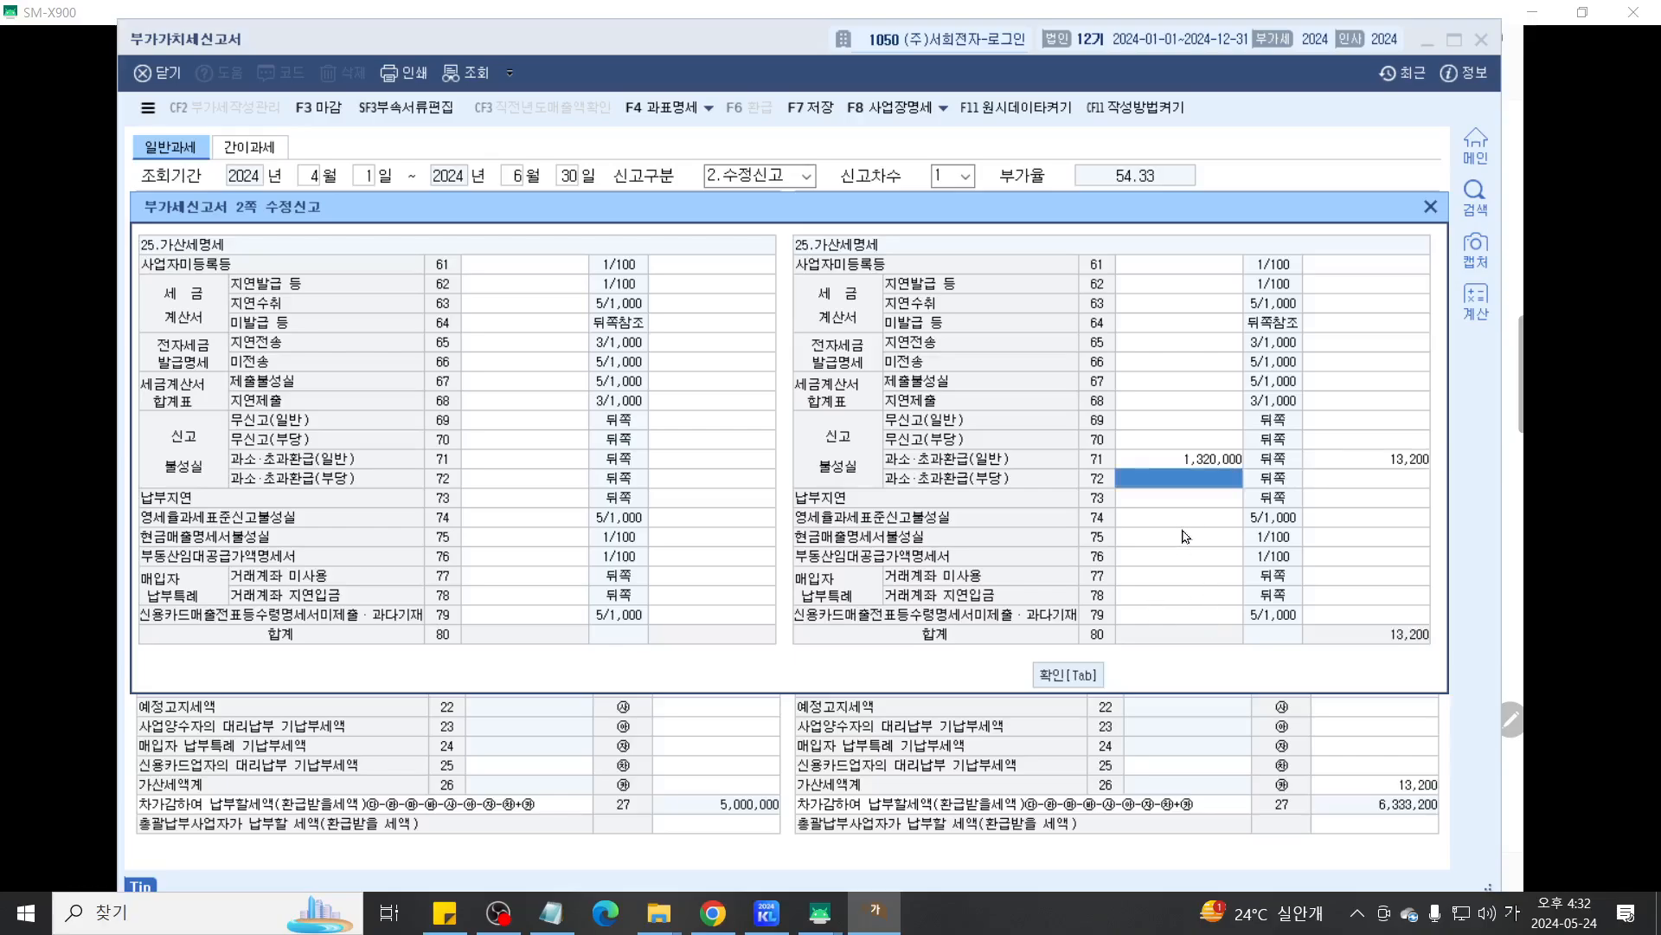
Draw a green mark from the line 71 amount down to the 납부지연 amount cell on line 73.
key(F9)
scroll(1190, 568, up, 5)
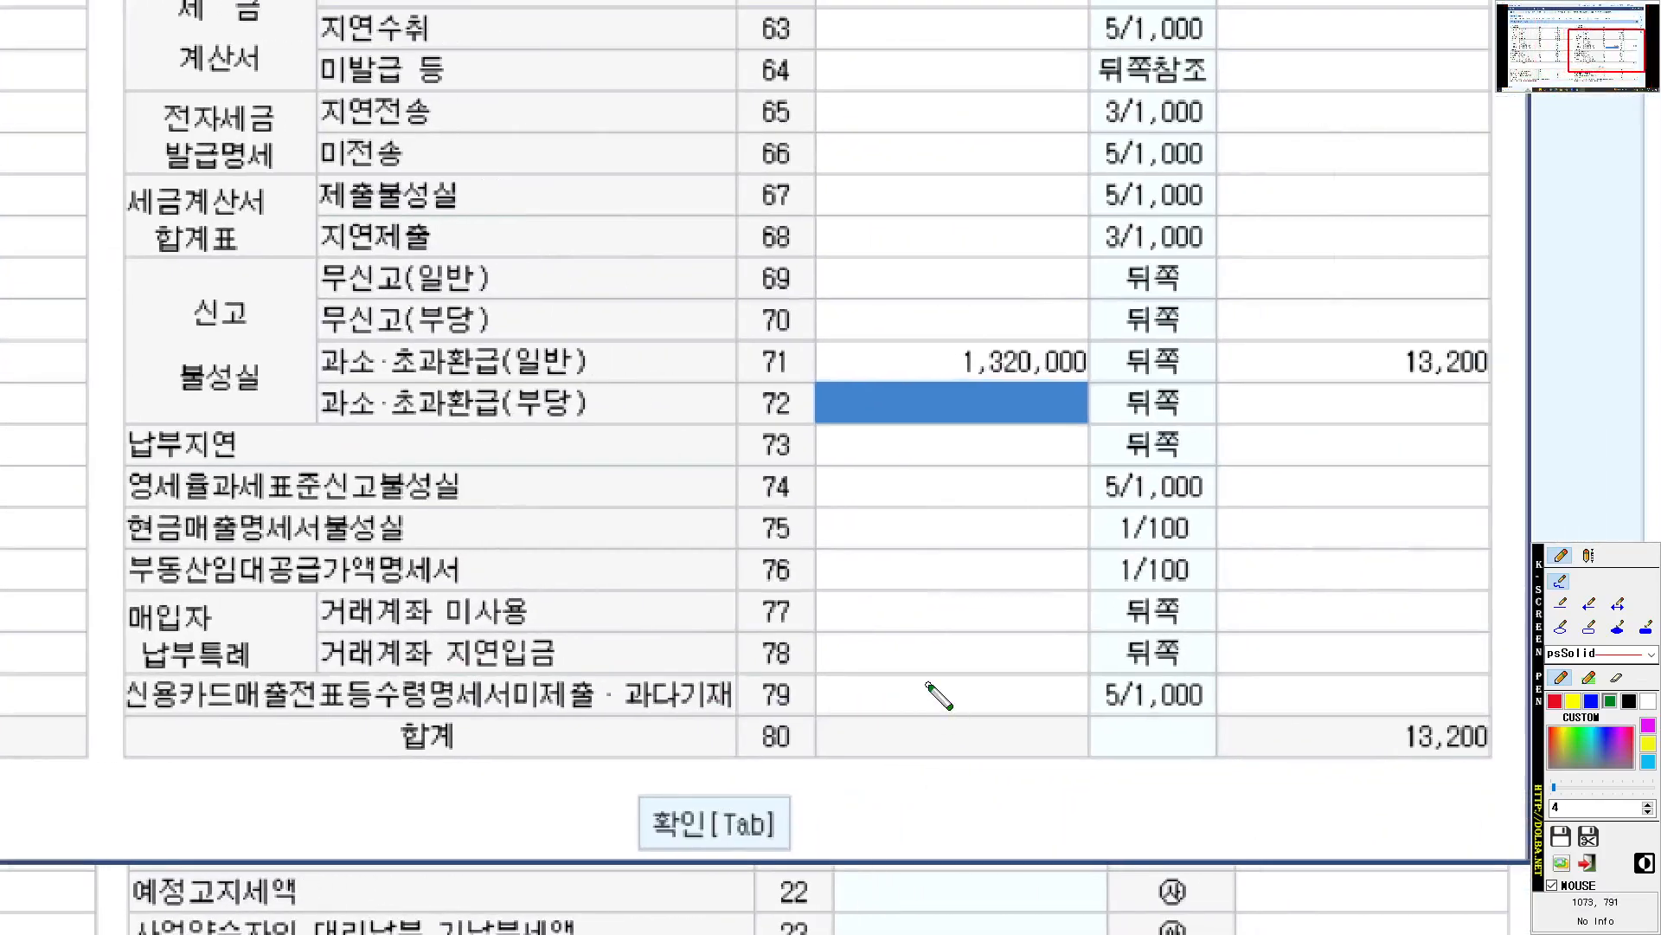
mouse_move(962, 353)
mouse_down()
mouse_move(943, 362)
mouse_move(925, 433)
mouse_move(961, 446)
mouse_up()
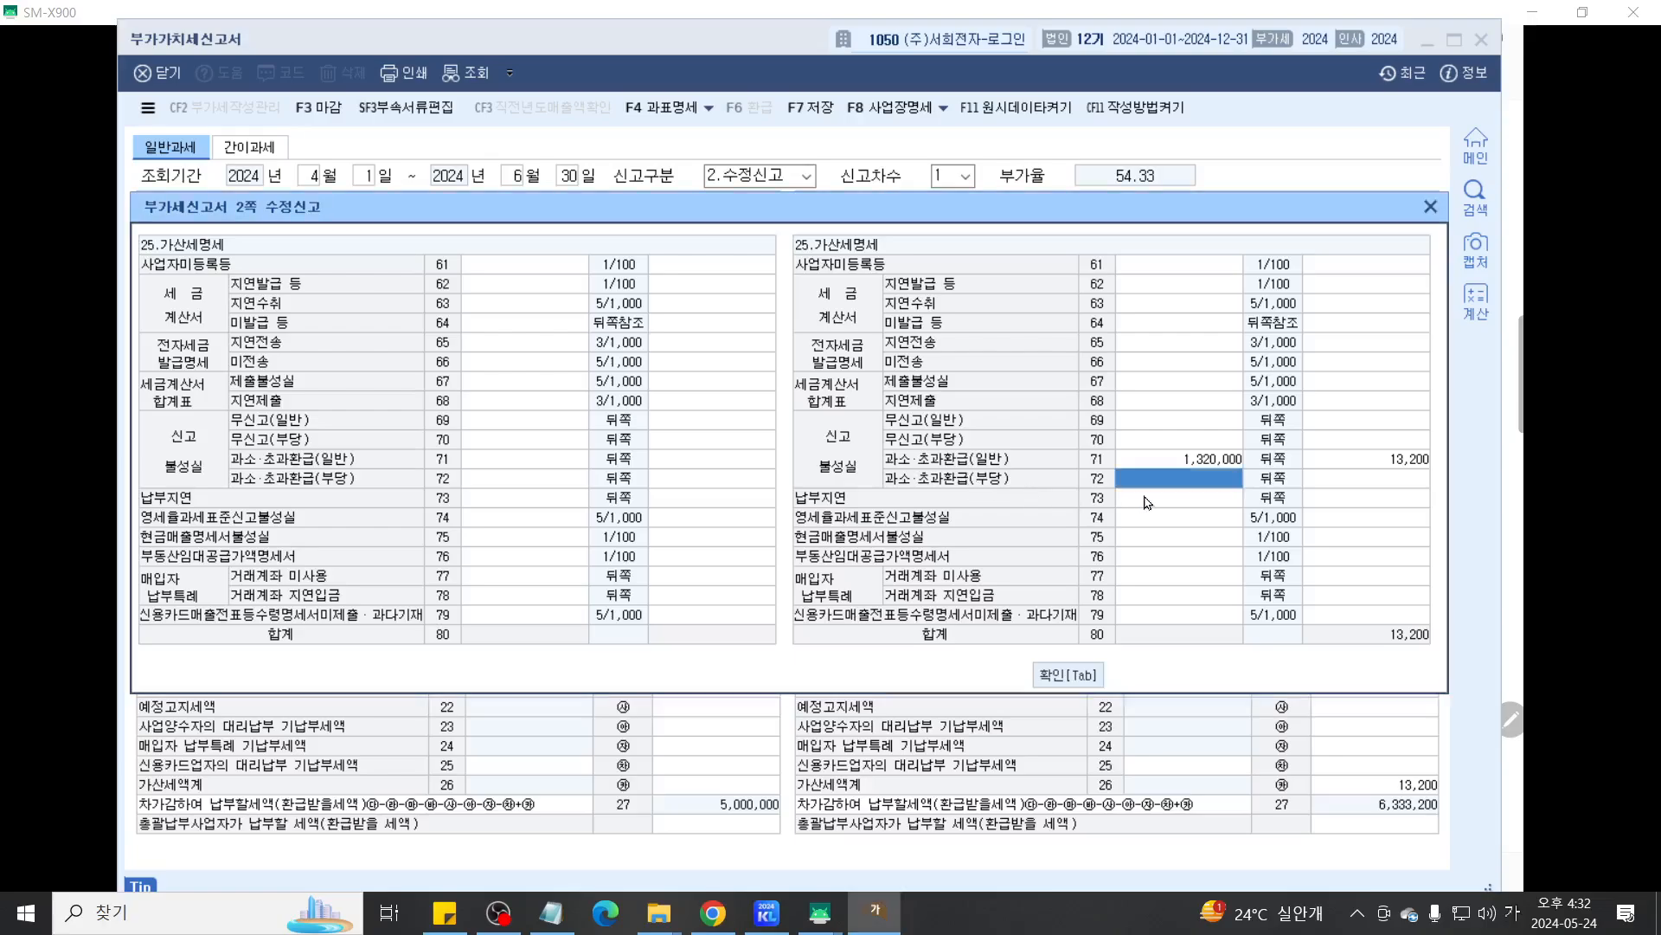
Enter 1,320,000 as the amended 납부지연 amount on line 73.
click(881, 454)
text(1,320,)
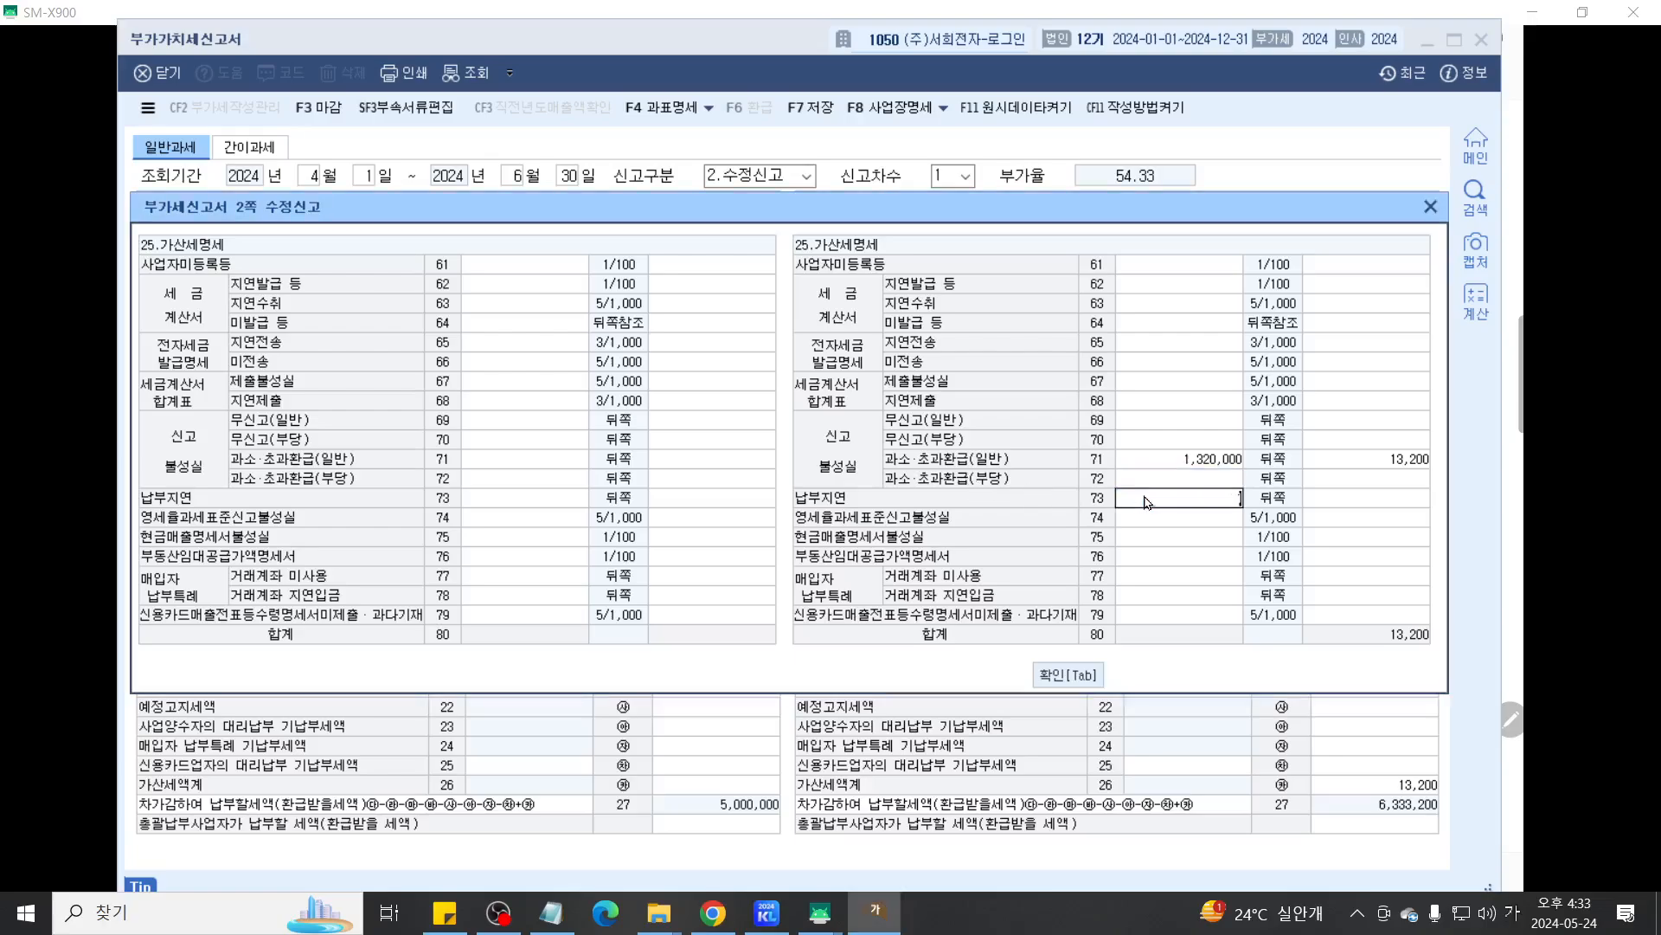
text(000)
key(Return)
Set the original payment deadline (당초납부기한) to 2024-7-25 in the 납부지연일수 calculation.
key(ctrl+1)
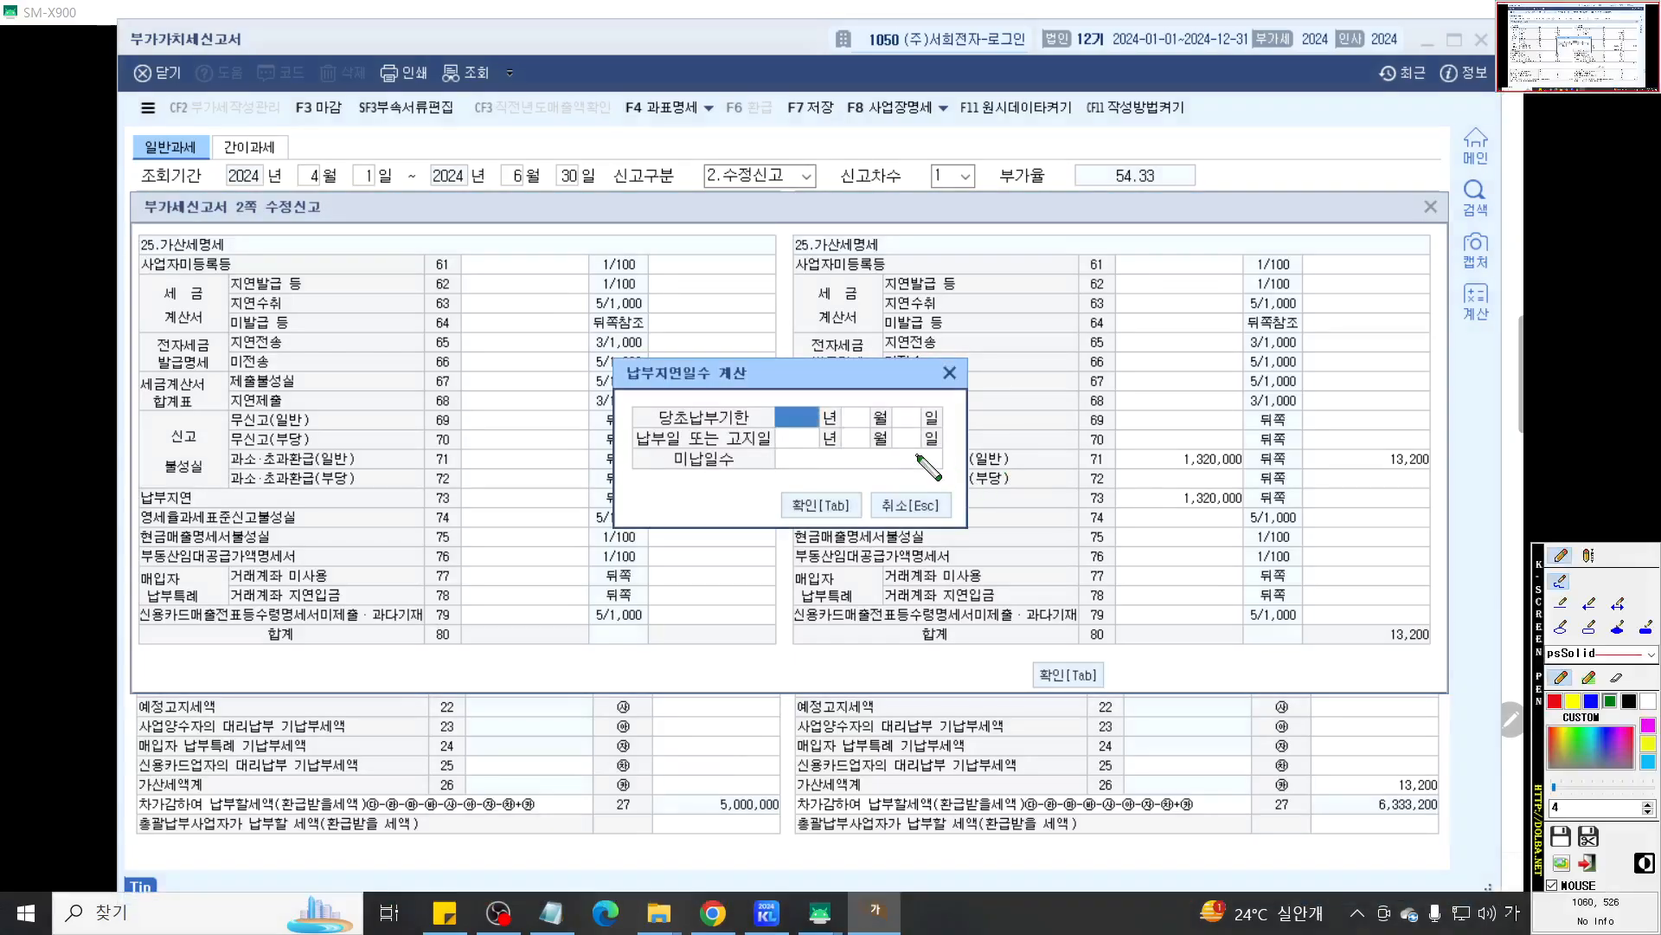
scroll(924, 448, up, 10)
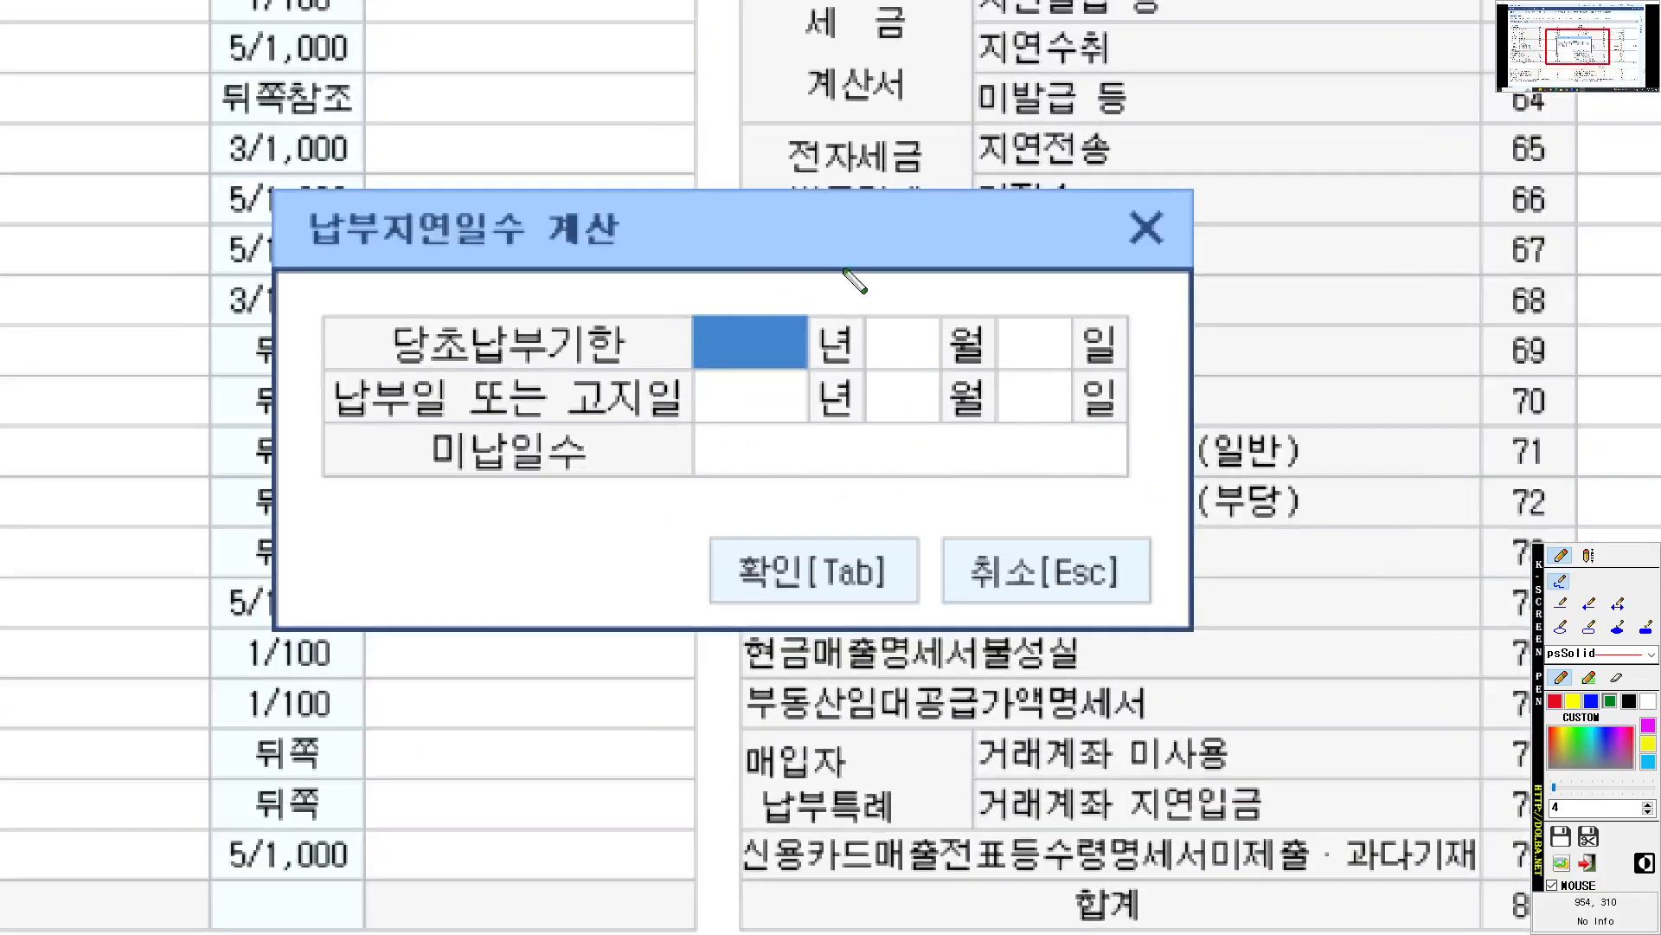
right_click(1081, 441)
text(2024 년 )
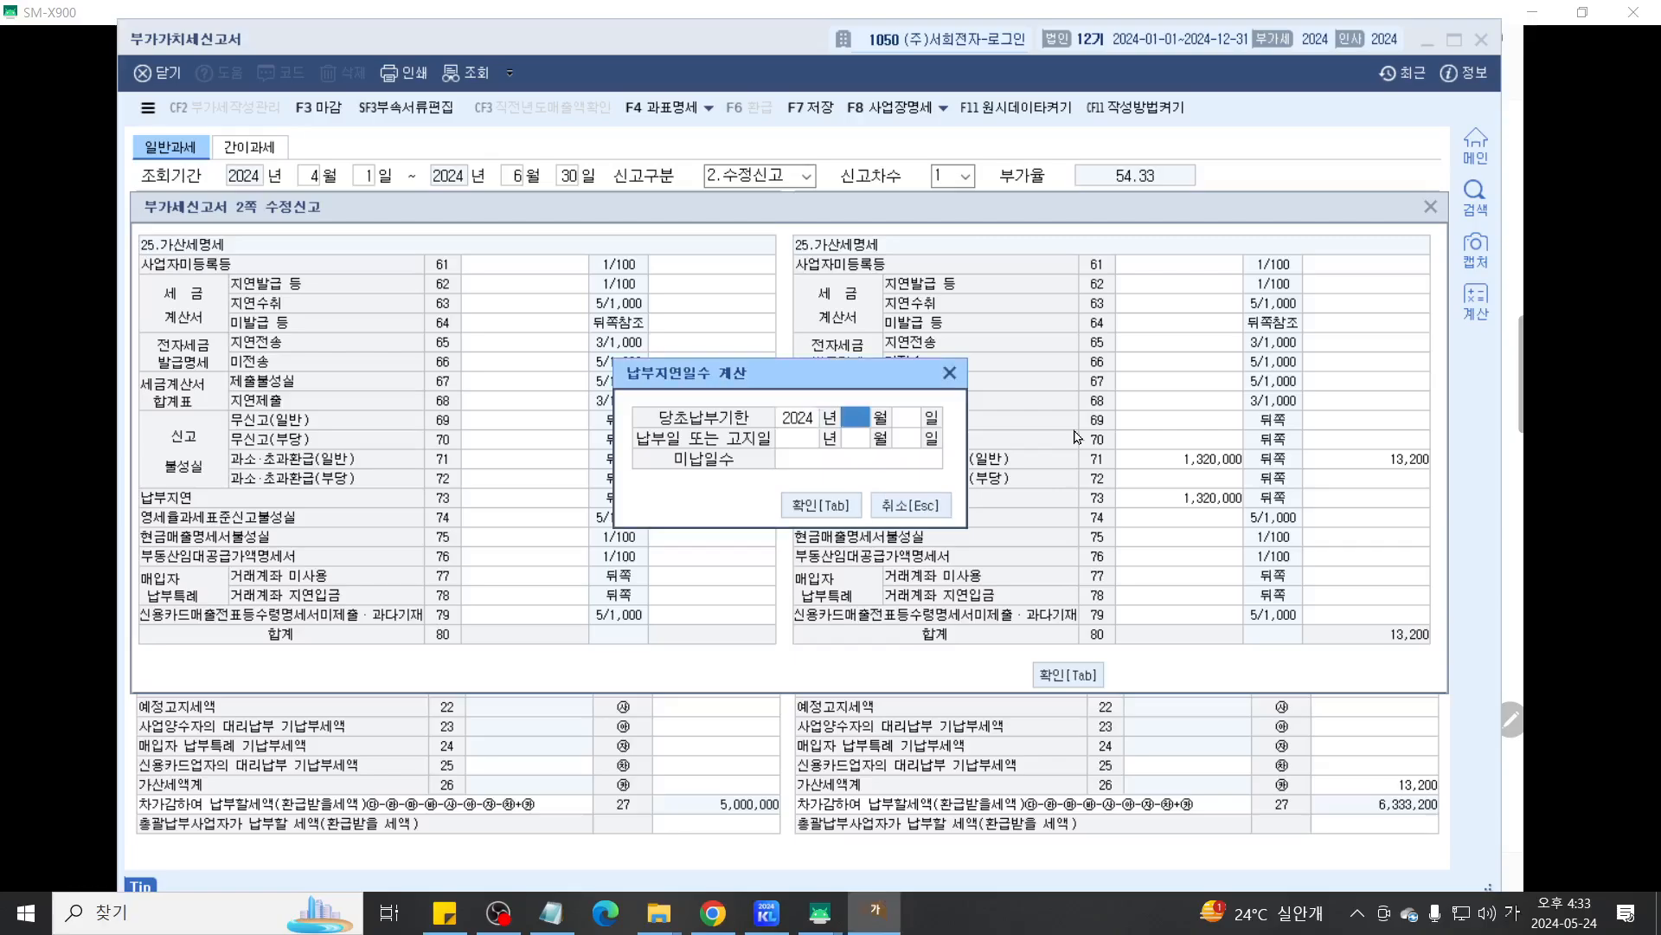
text(7)
key(Return)
text(25)
key(Return)
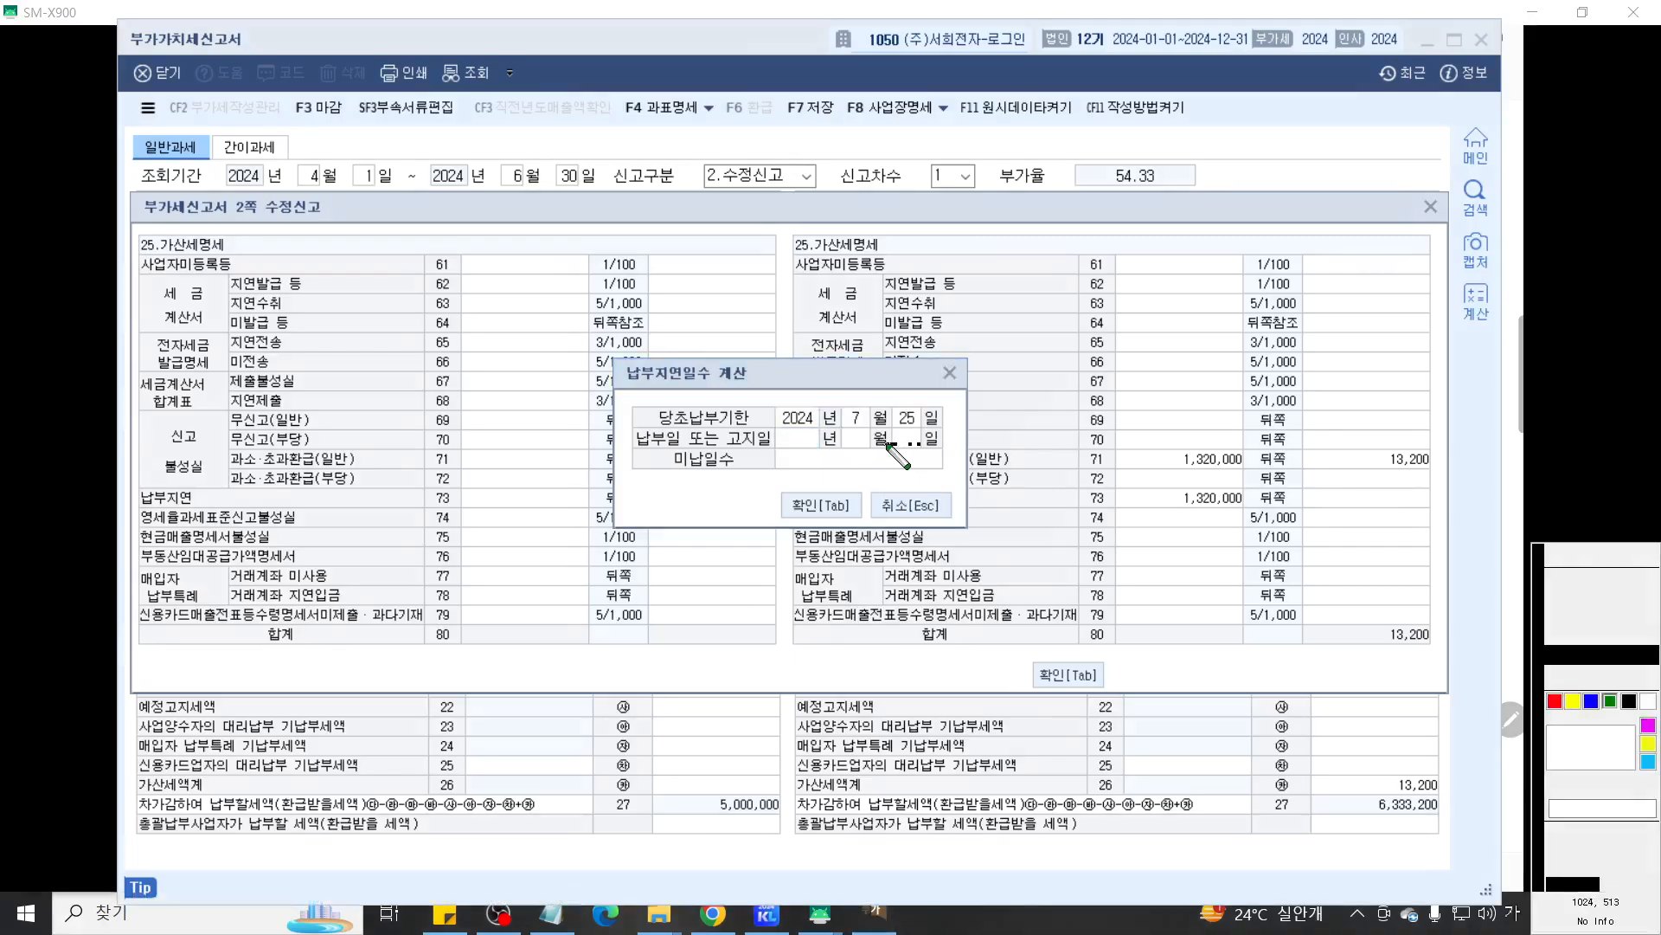
Underline the 납부일 또는 고지일 row in green.
scroll(886, 444, up, 9)
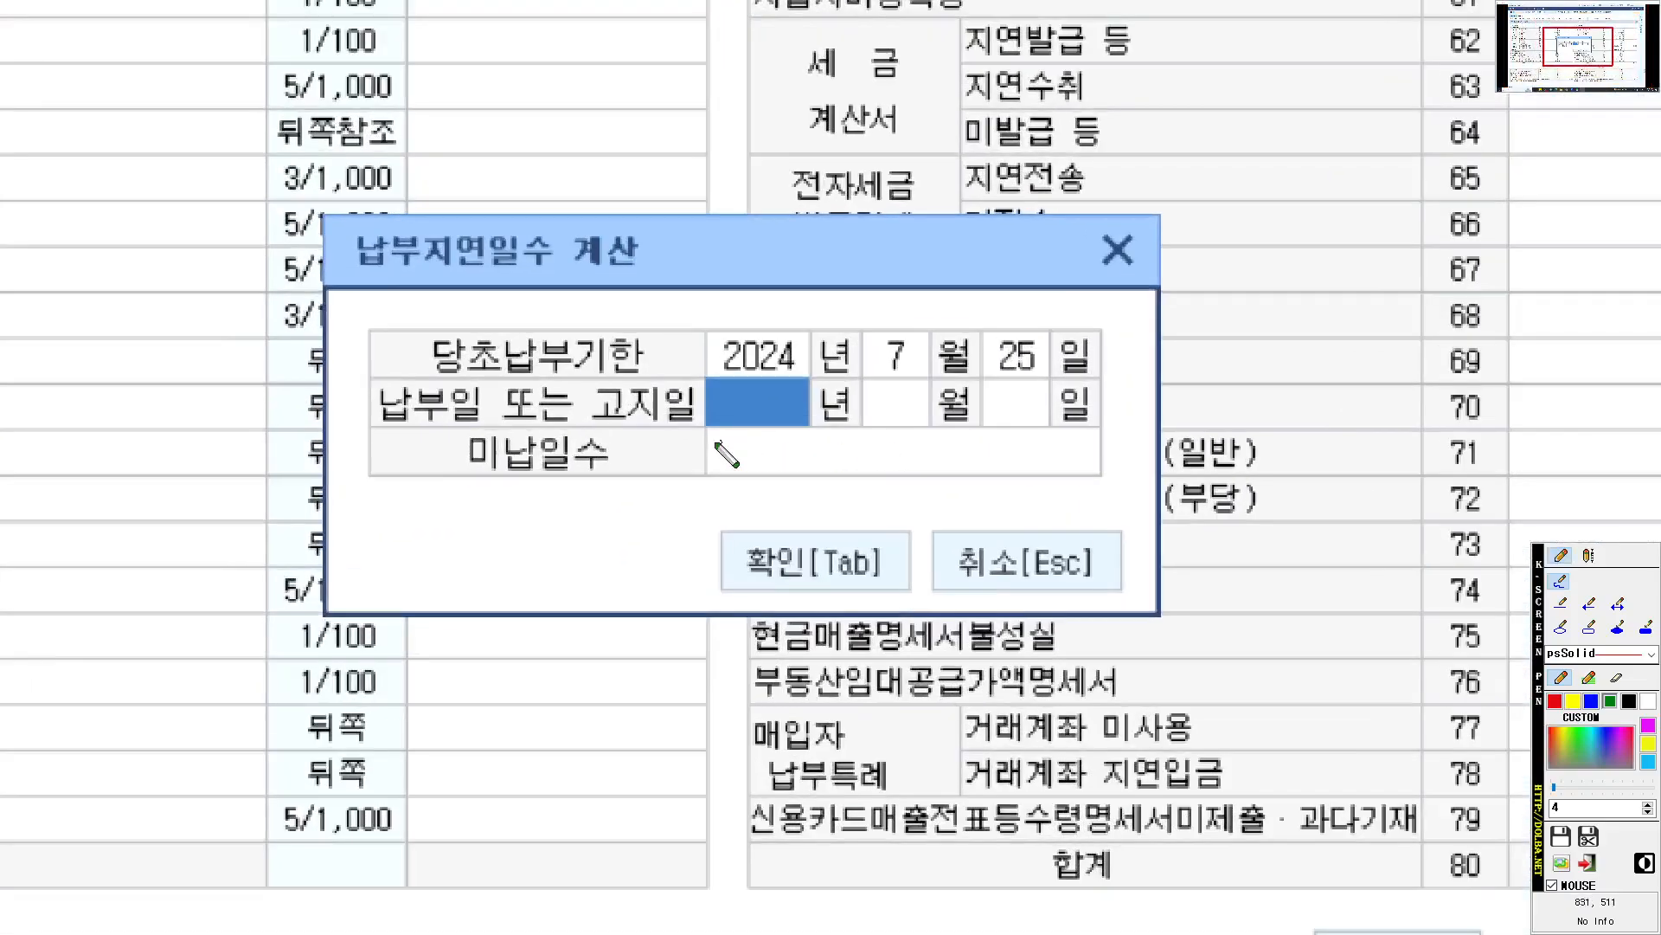
drag(417, 414, 1170, 413)
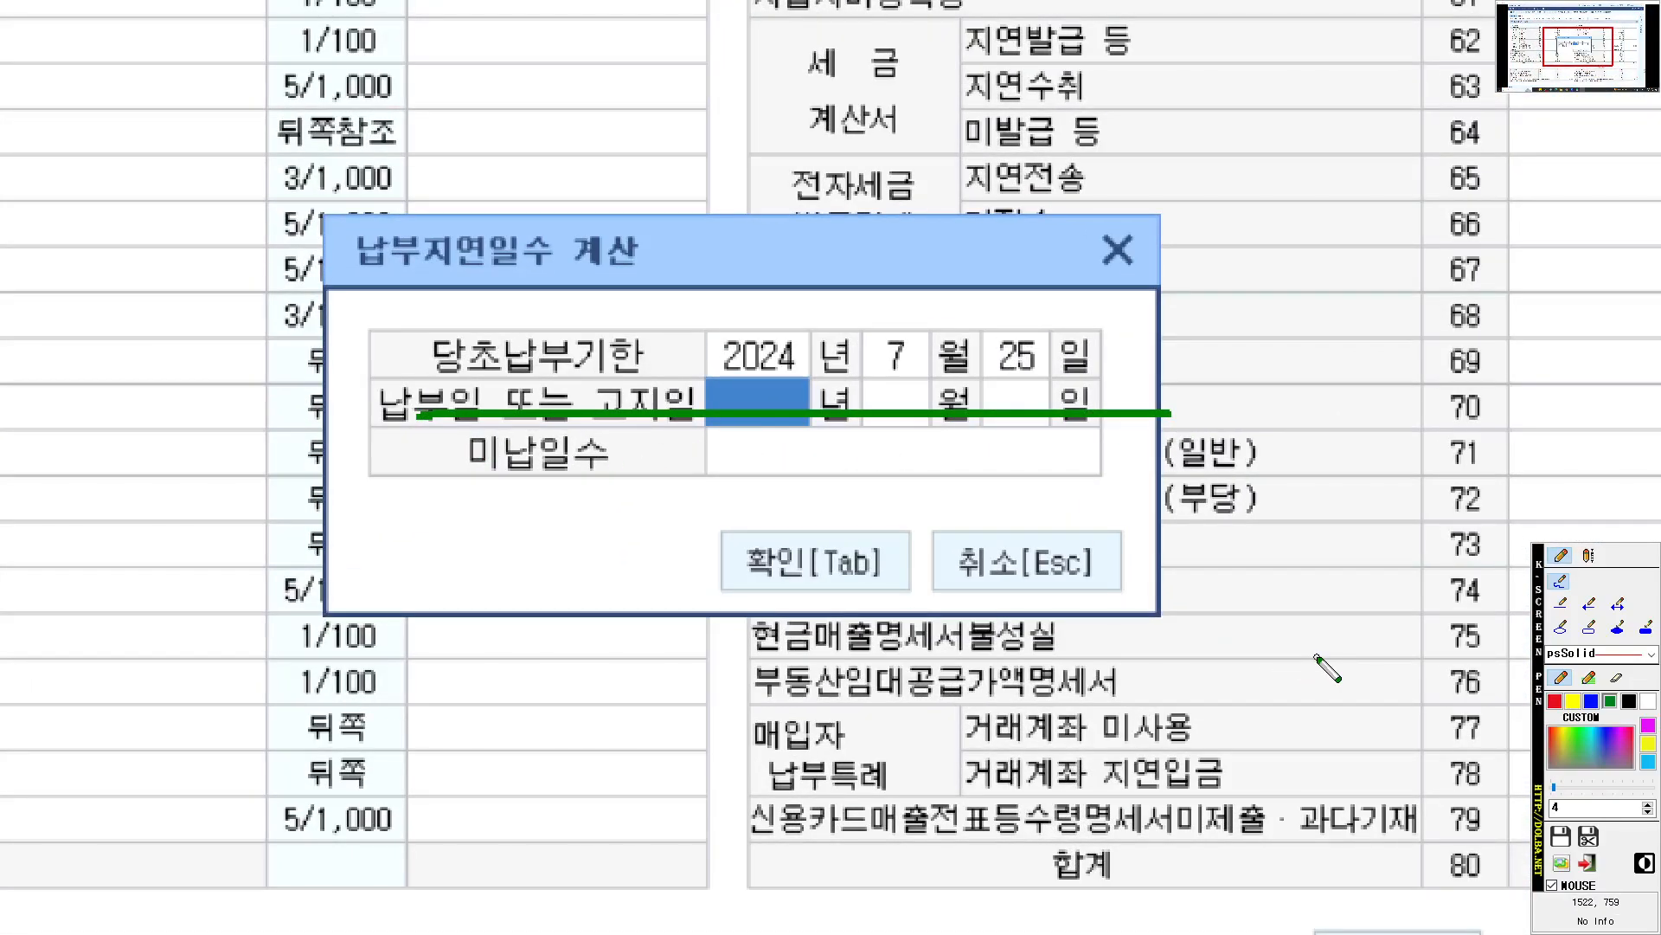
key(Escape)
Set the payment or notice date (납부일 또는 고지일) to 2024-8-4 for the late-payment days.
text(2024)
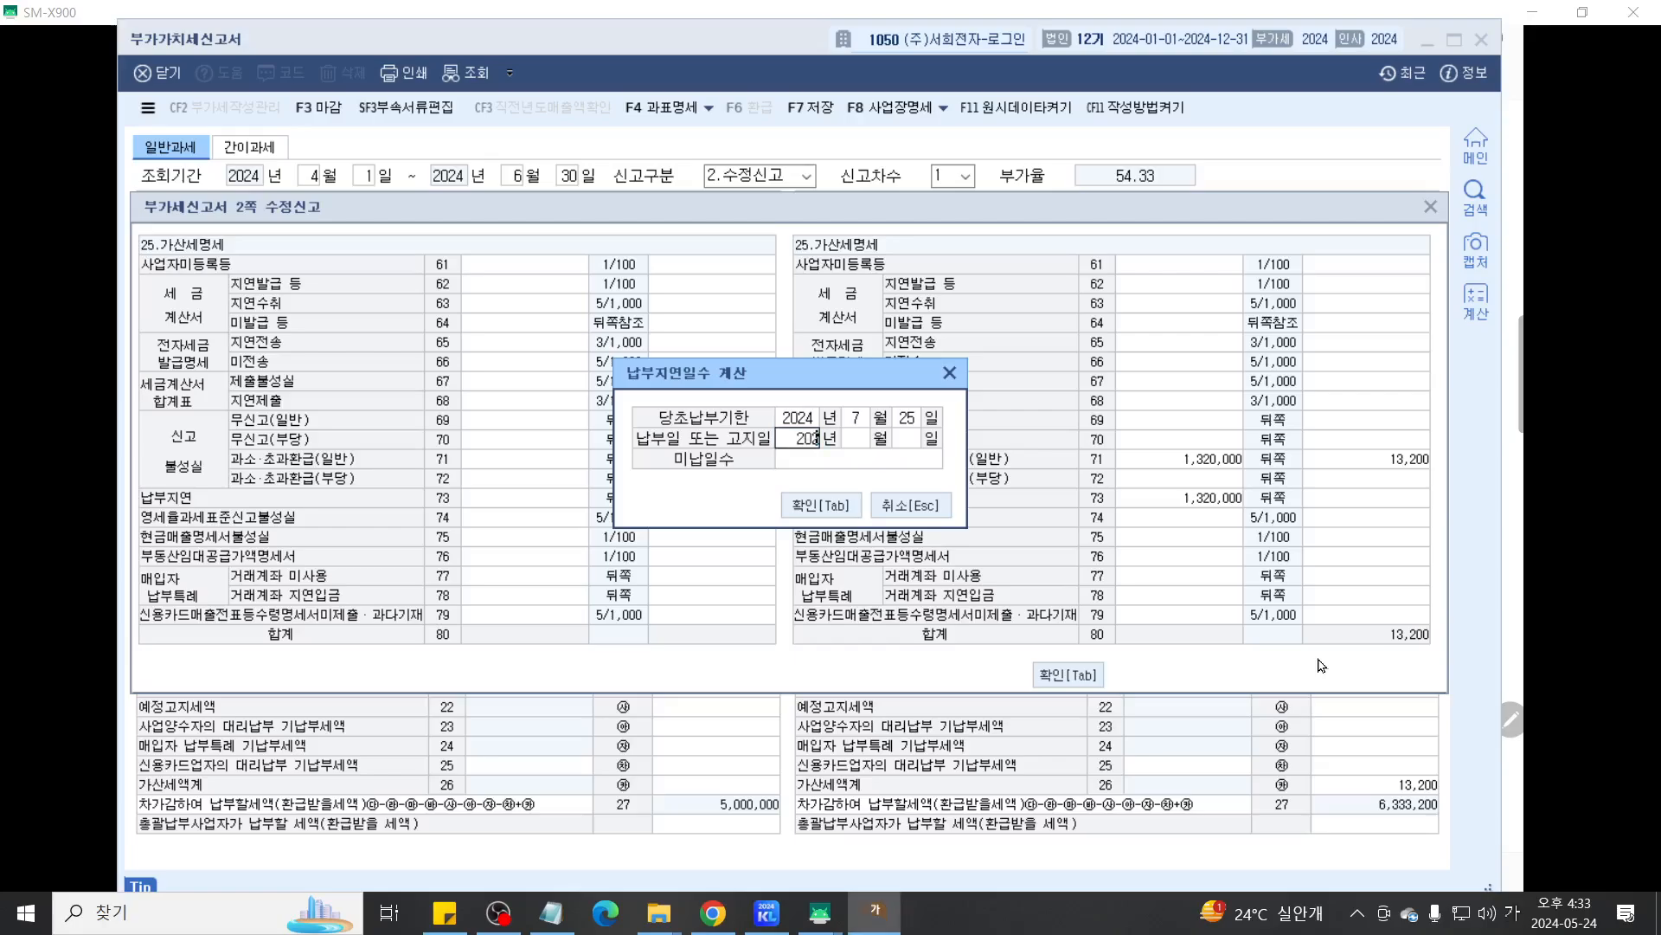
key(Return)
text(8)
key(Return)
text(4)
key(Return)
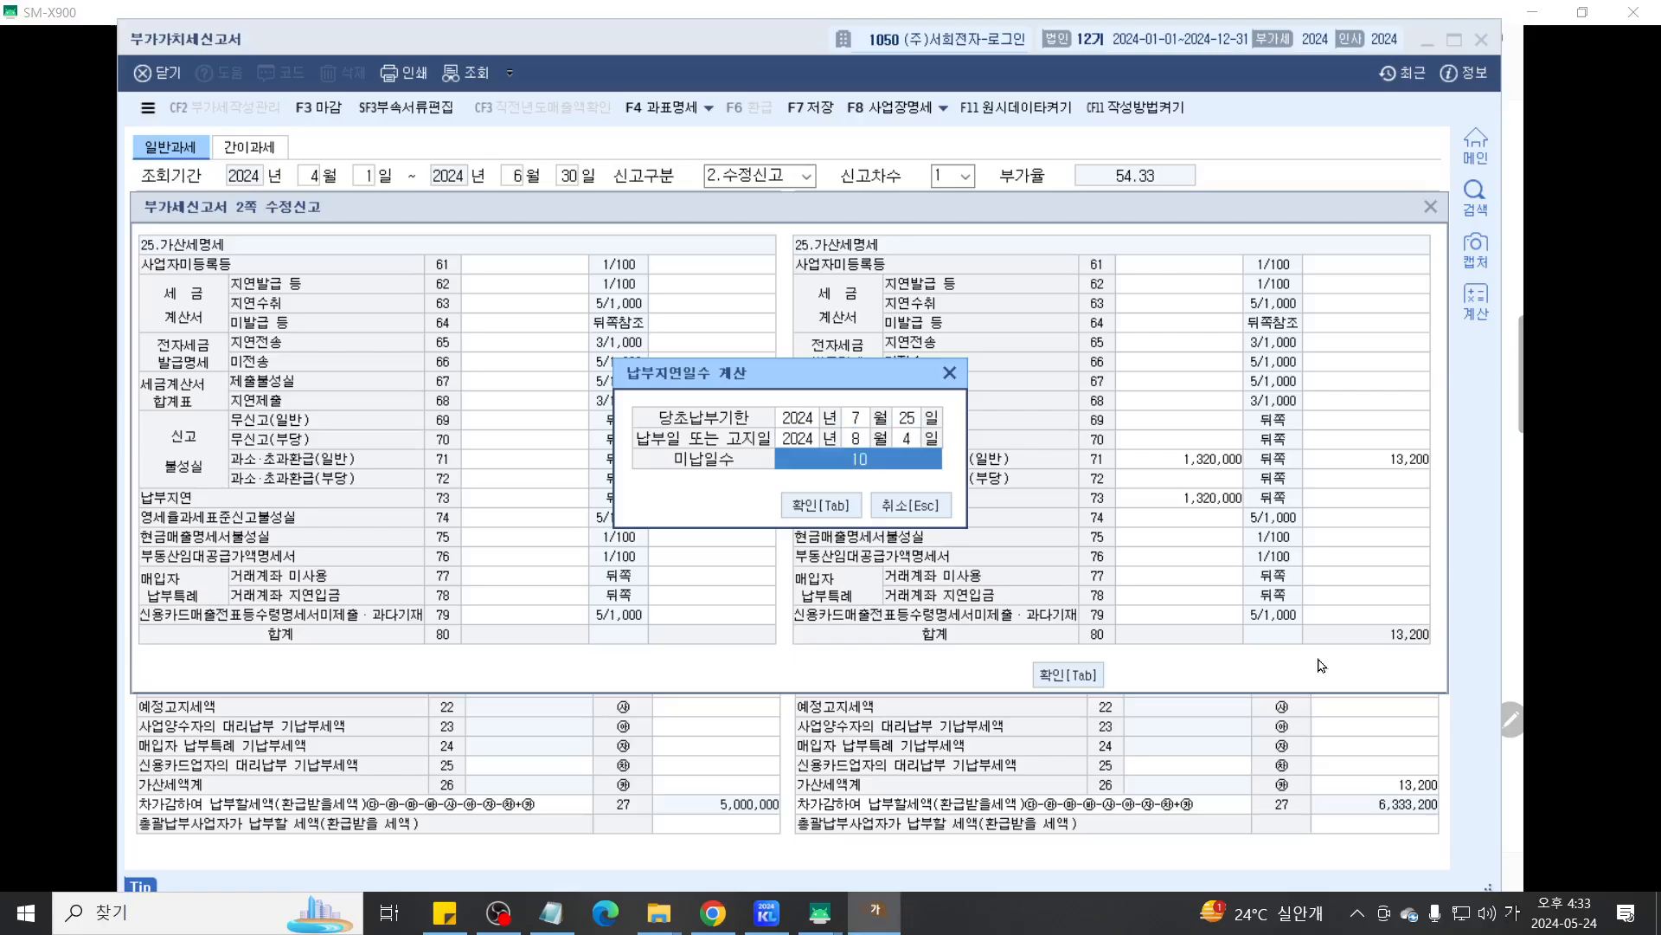
Confirm the 납부지연일수 calculation to apply the late-payment penalty on line 73.
key(ctrl+F12)
scroll(1048, 598, up, 9)
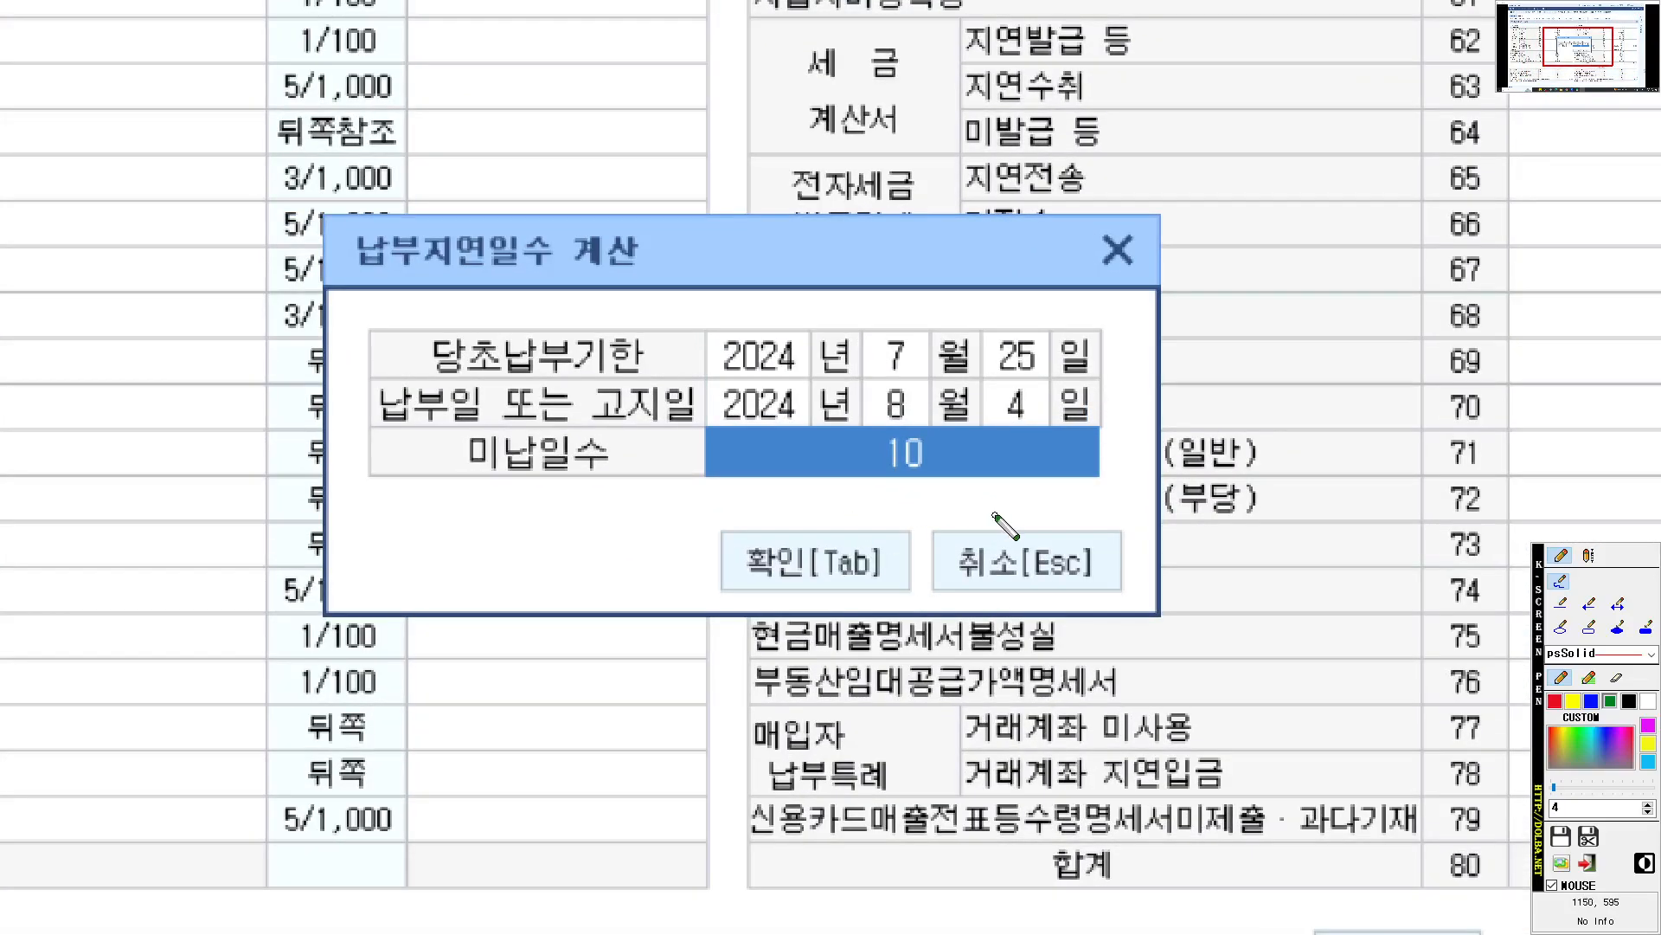
key(ctrl+F12)
key(Tab)
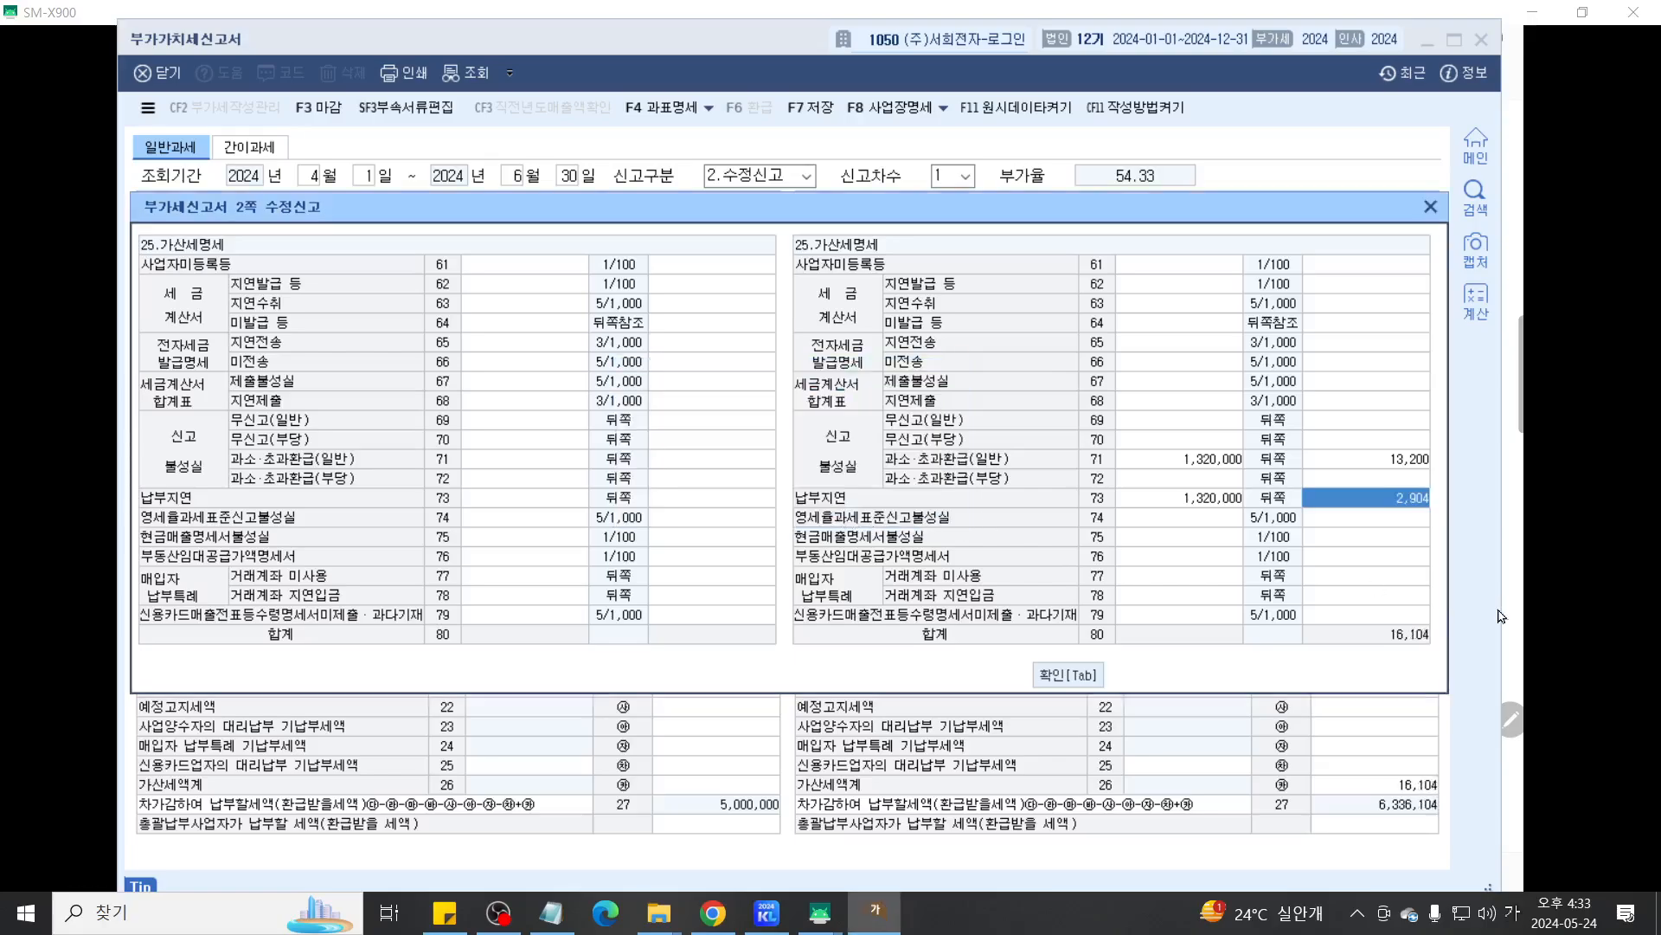
Cross out the 전자세금 발급명세 category in green, undo the cross, and add short pen marks to the penalty table.
key(ctrl+F12)
scroll(1305, 585, up, 7)
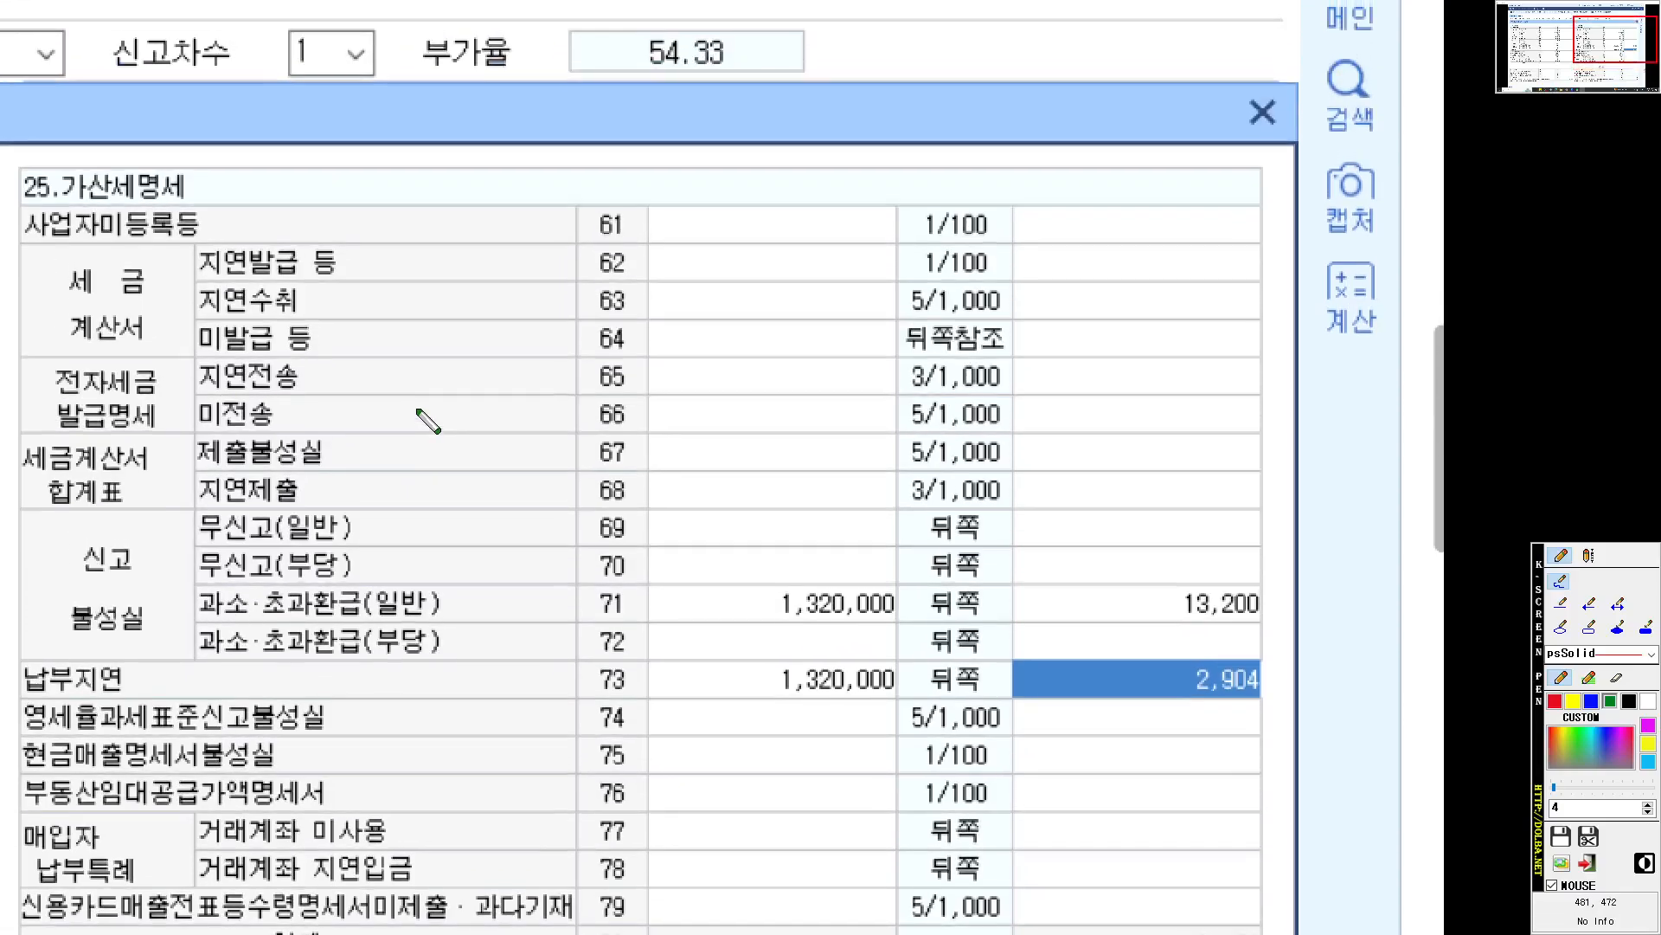
mouse_move(171, 355)
mouse_down()
mouse_move(13, 405)
mouse_move(164, 435)
mouse_up()
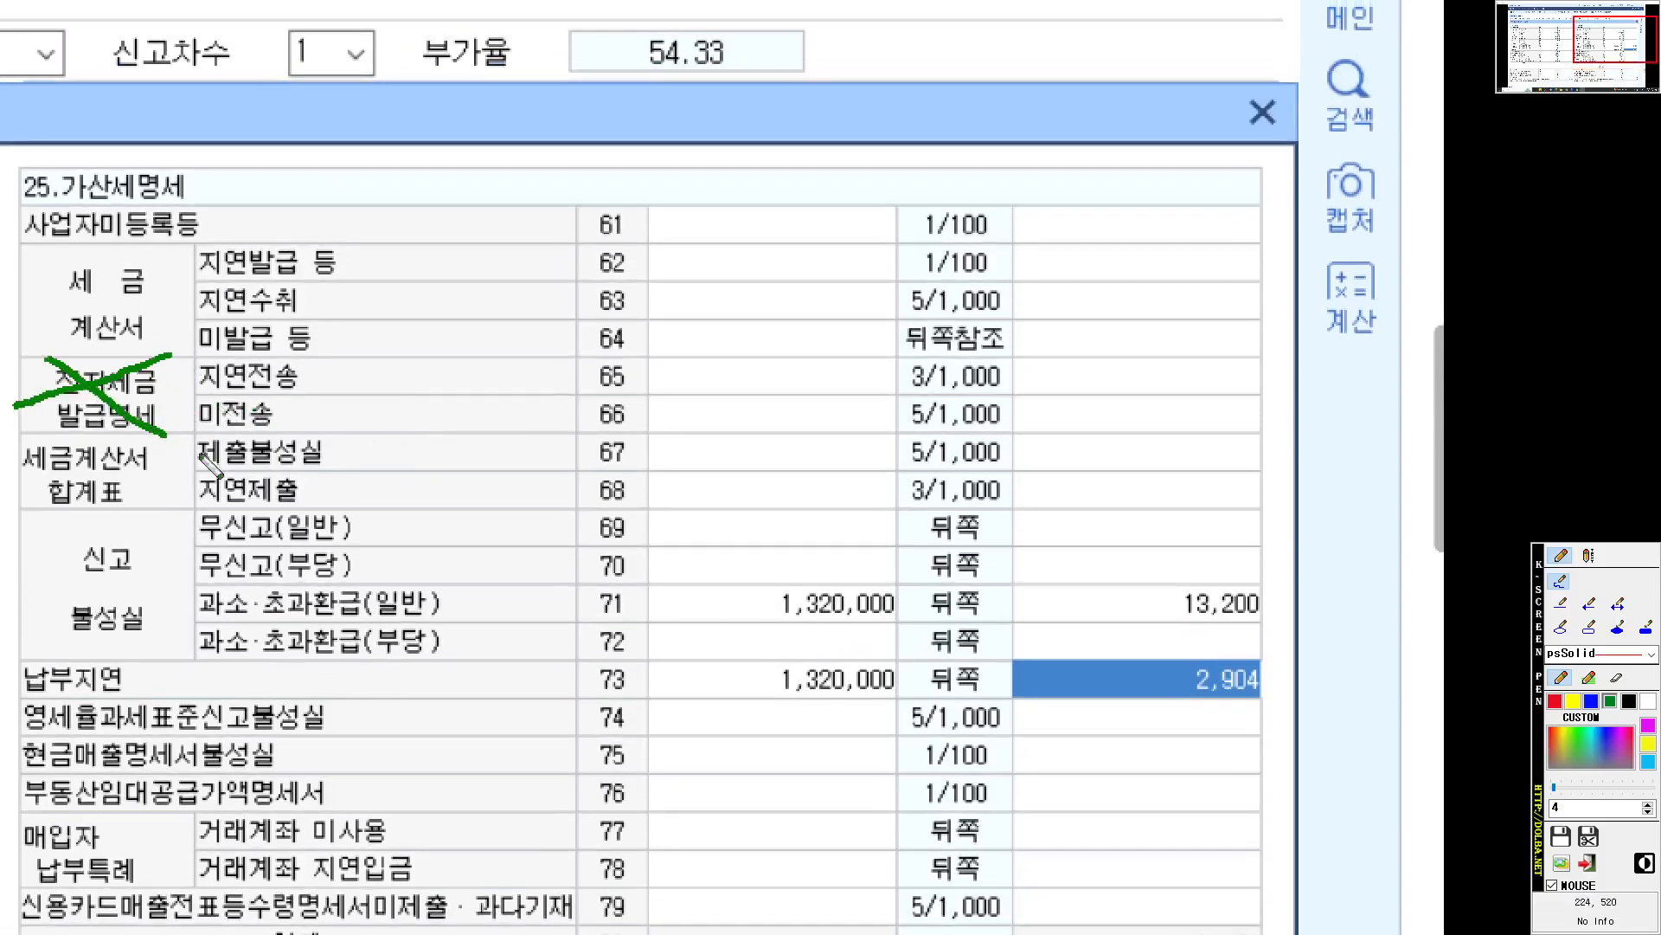
key(ctrl+z)
key(ctrl+z)
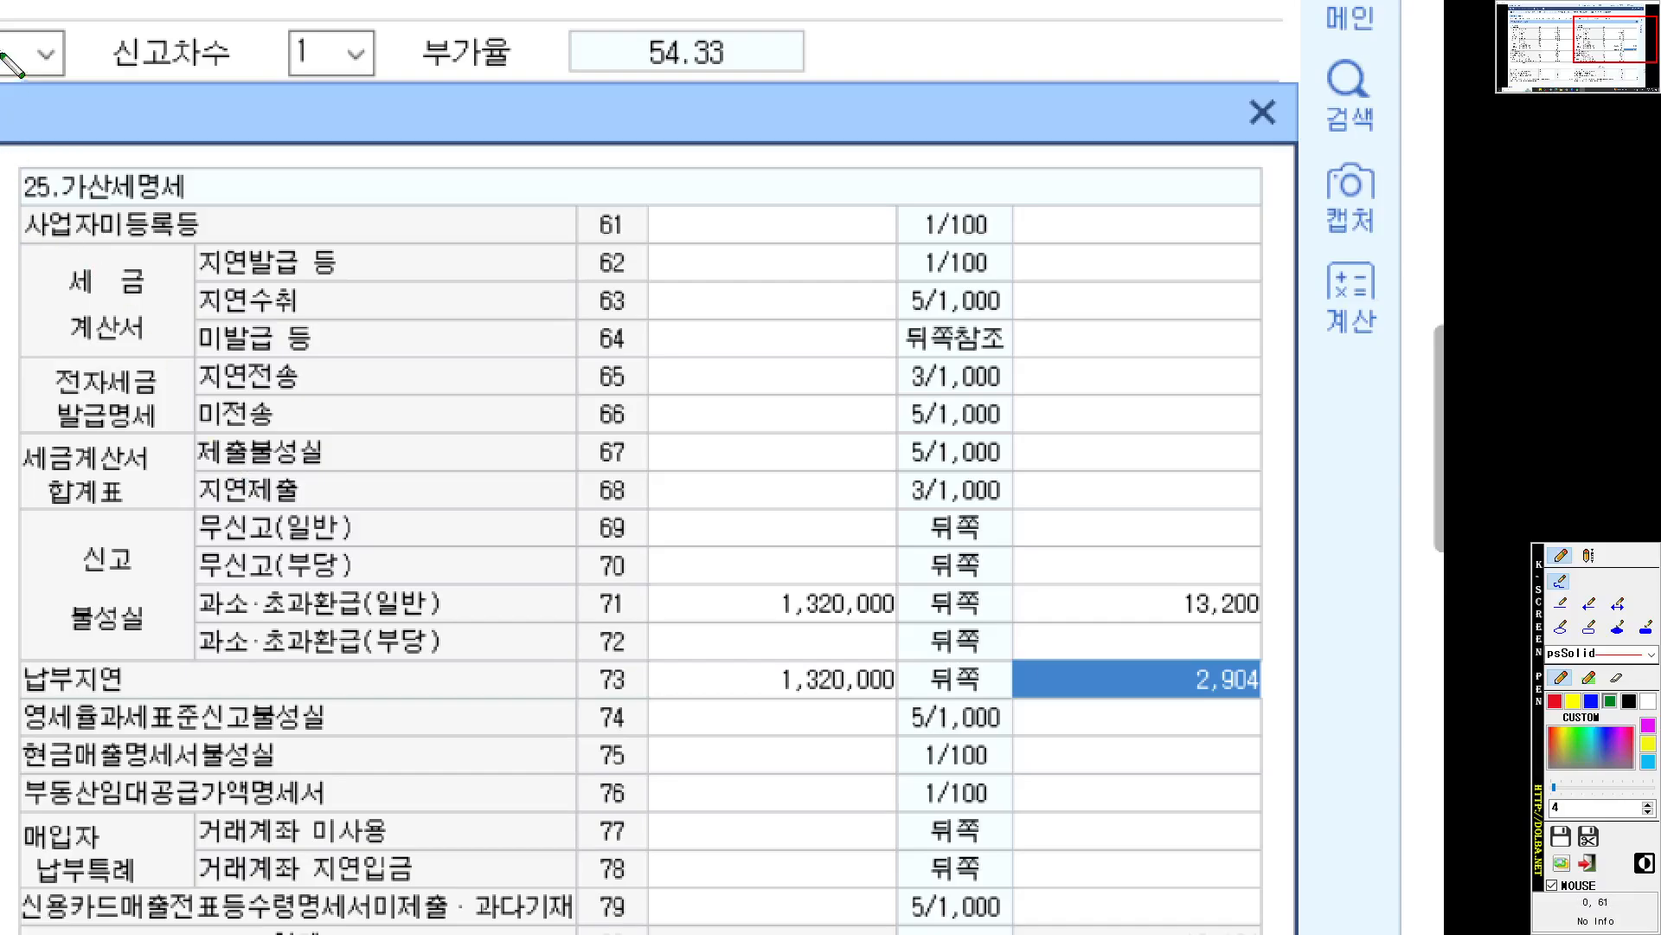
mouse_move(172, 363)
mouse_down()
mouse_move(68, 360)
mouse_move(169, 251)
mouse_move(155, 357)
mouse_move(260, 357)
mouse_up()
drag(650, 353, 904, 357)
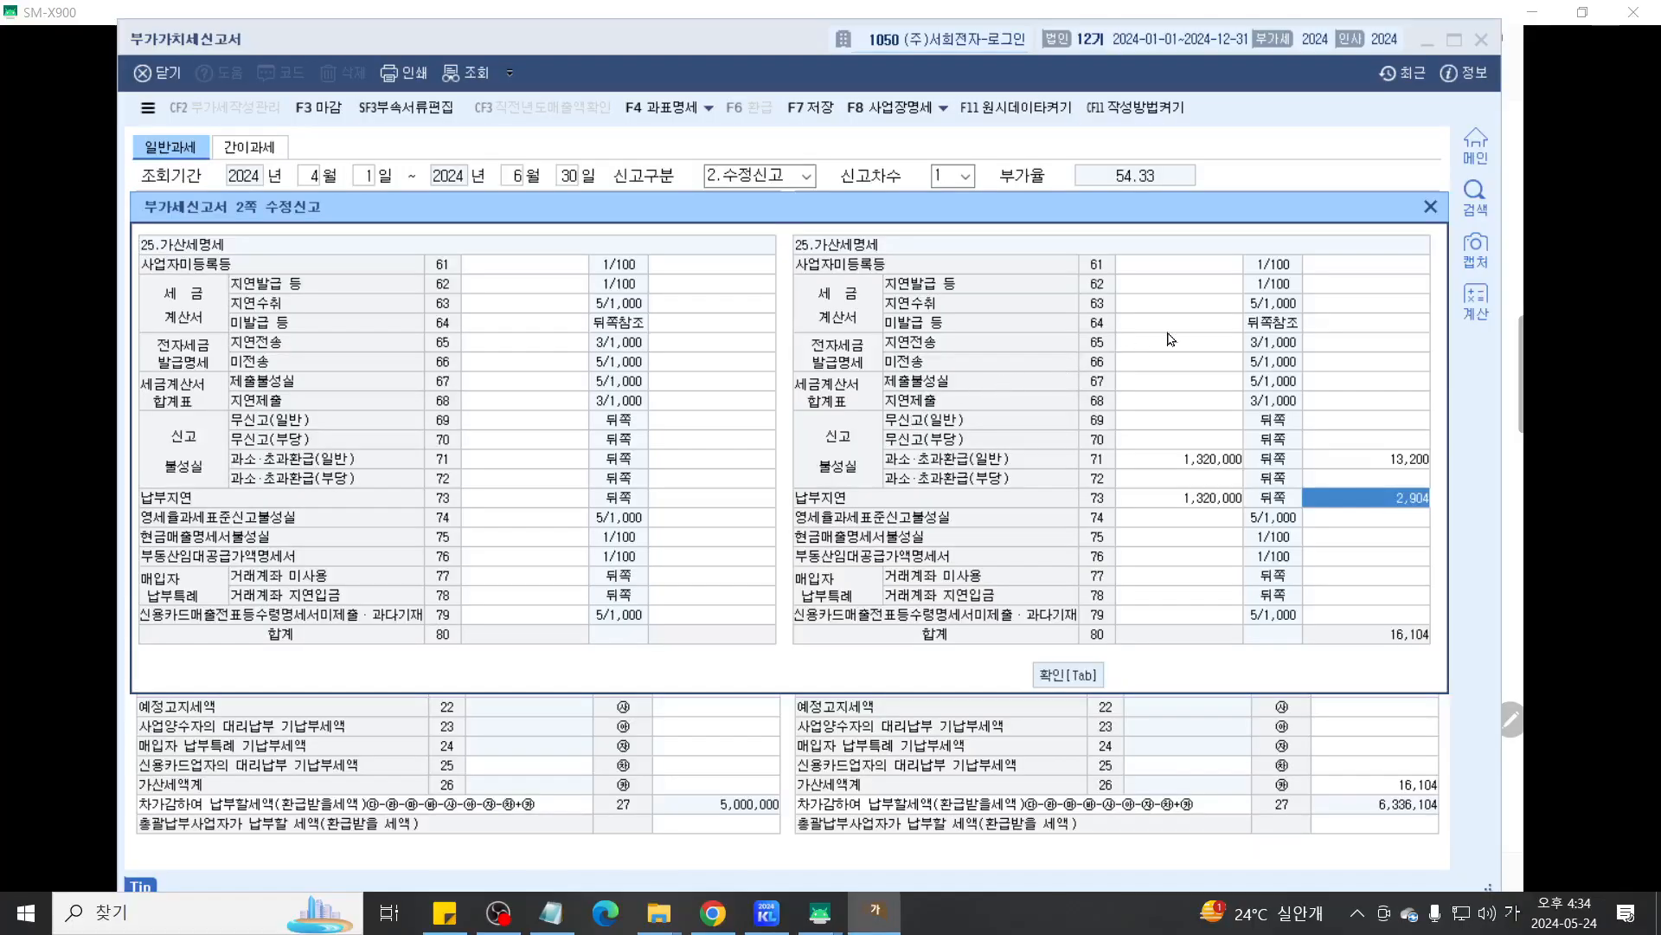
Enter 20,000,000 as the amended 미발급 등 amount on line 64 and override its penalty tax with 200,000.
click(766, 347)
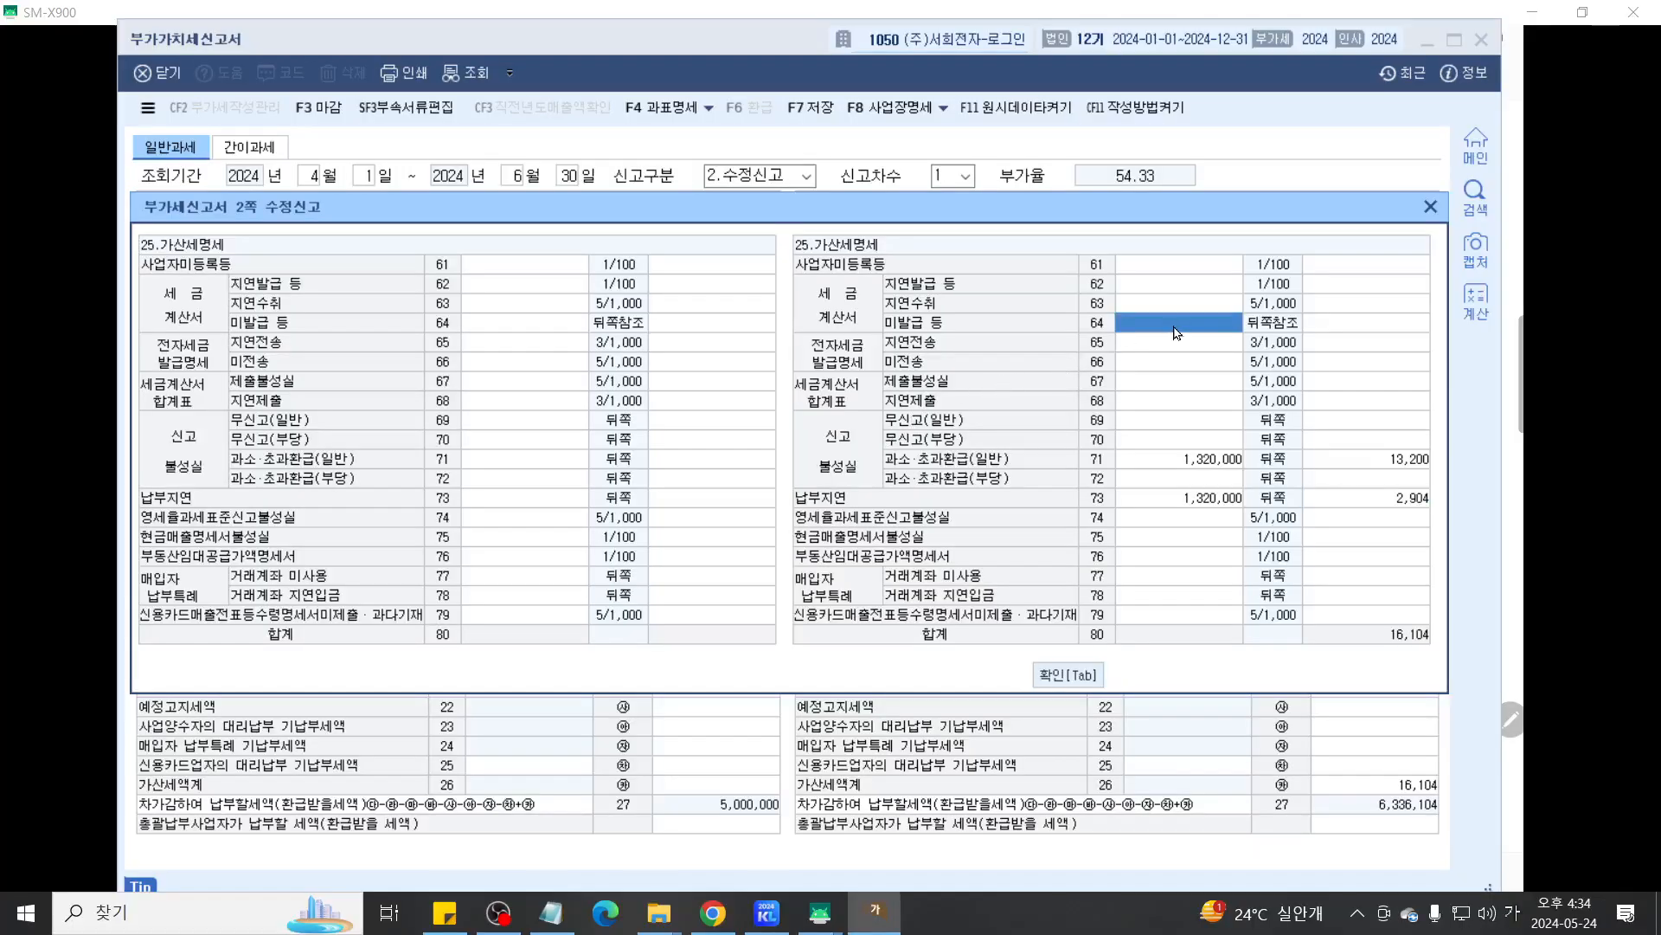
text(20000000)
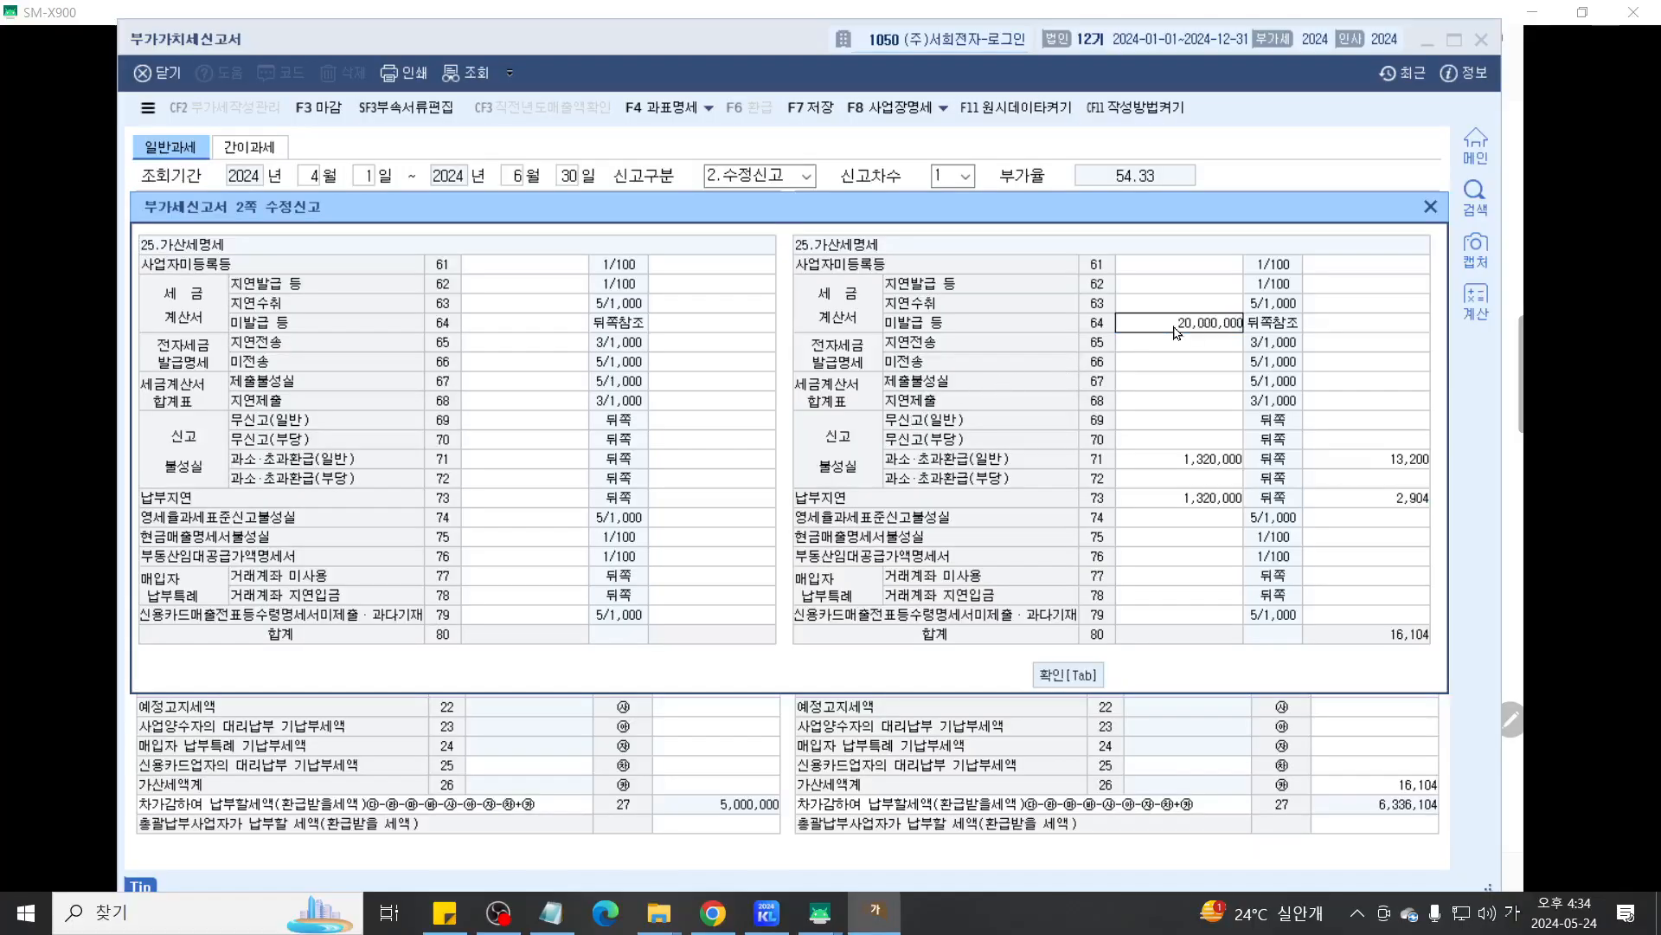
key(Return)
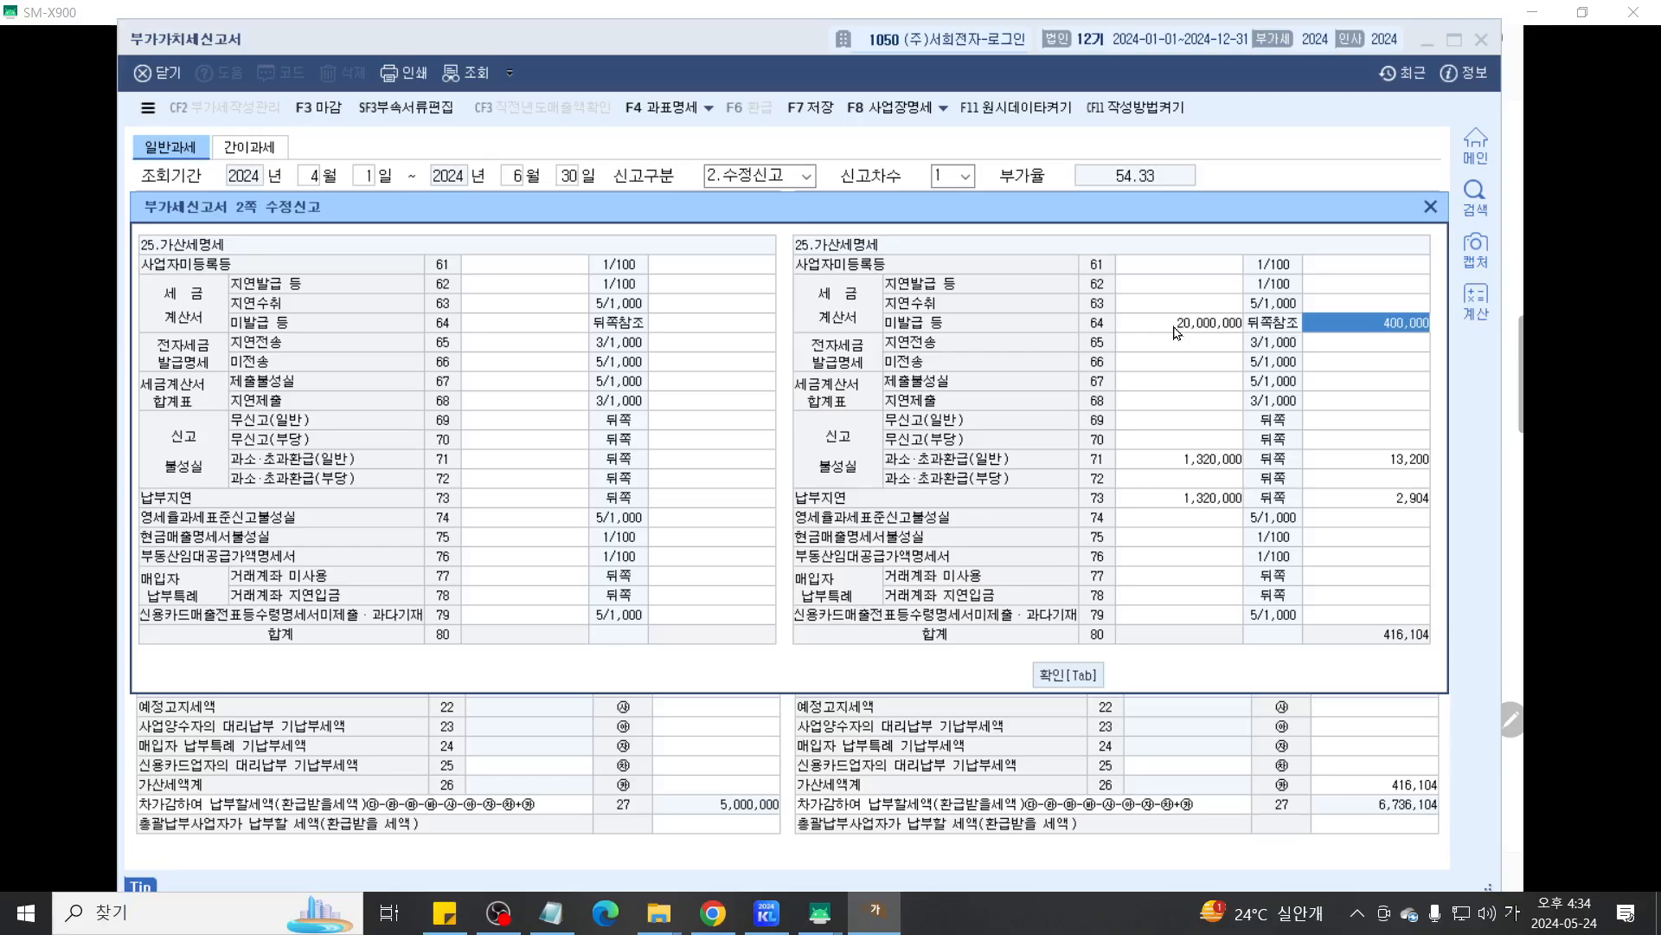
text(20,0)
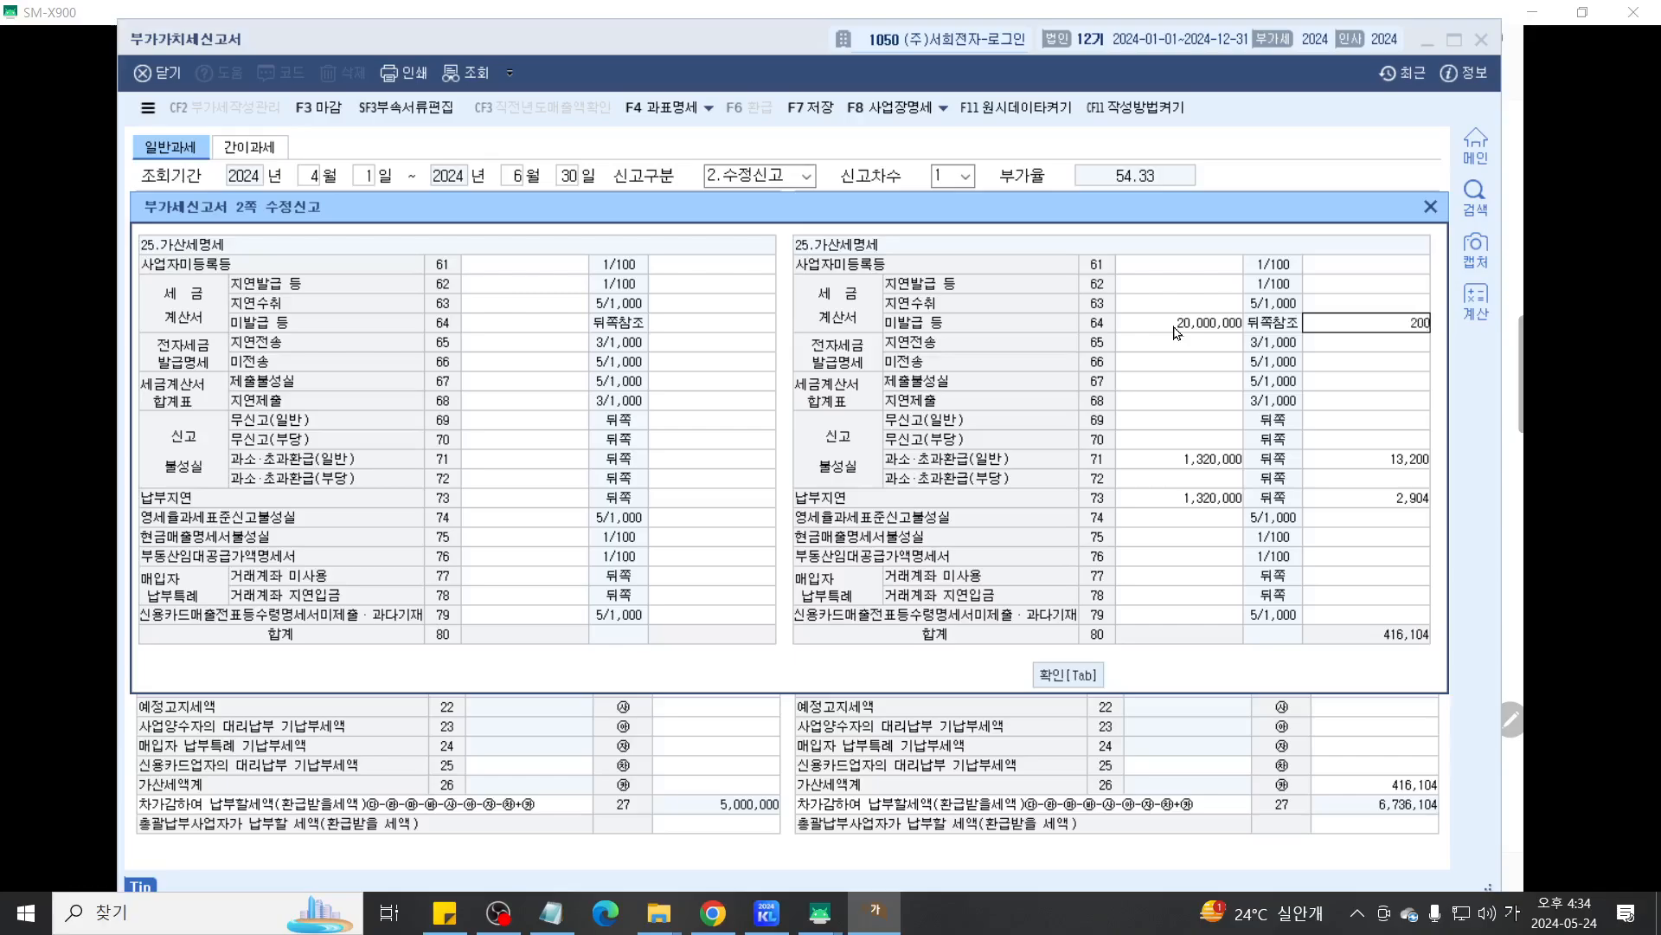
text(00,0)
key(Return)
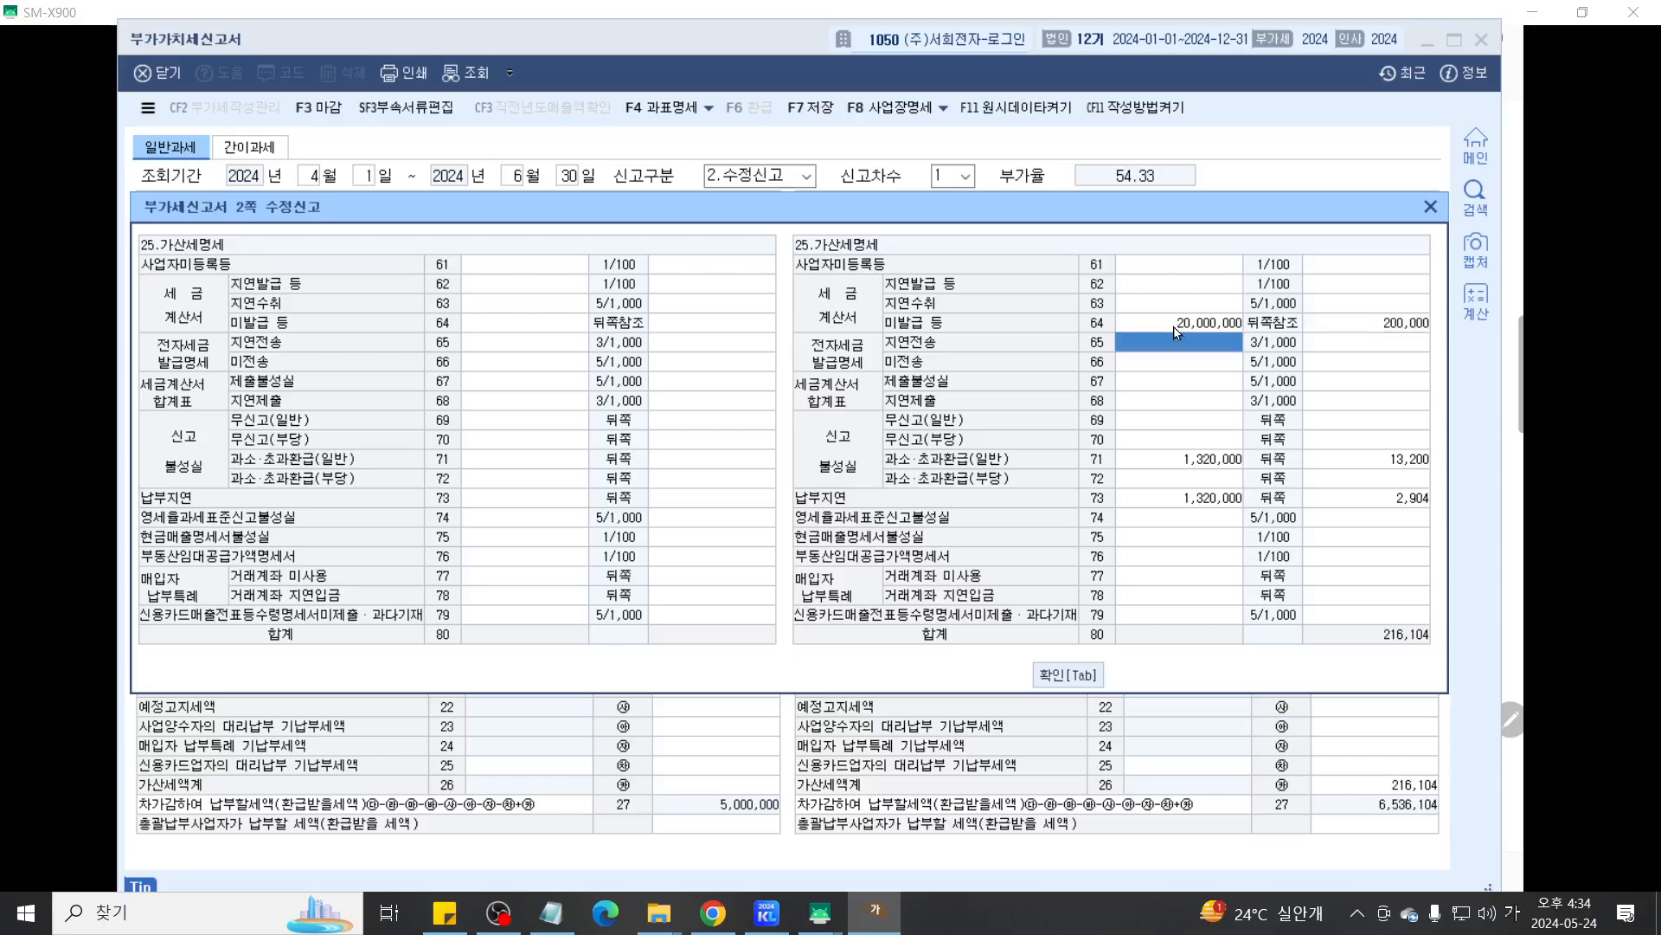
Enter 20,000,000 as the amended 지연발급 등 amount on line 62.
click(1201, 286)
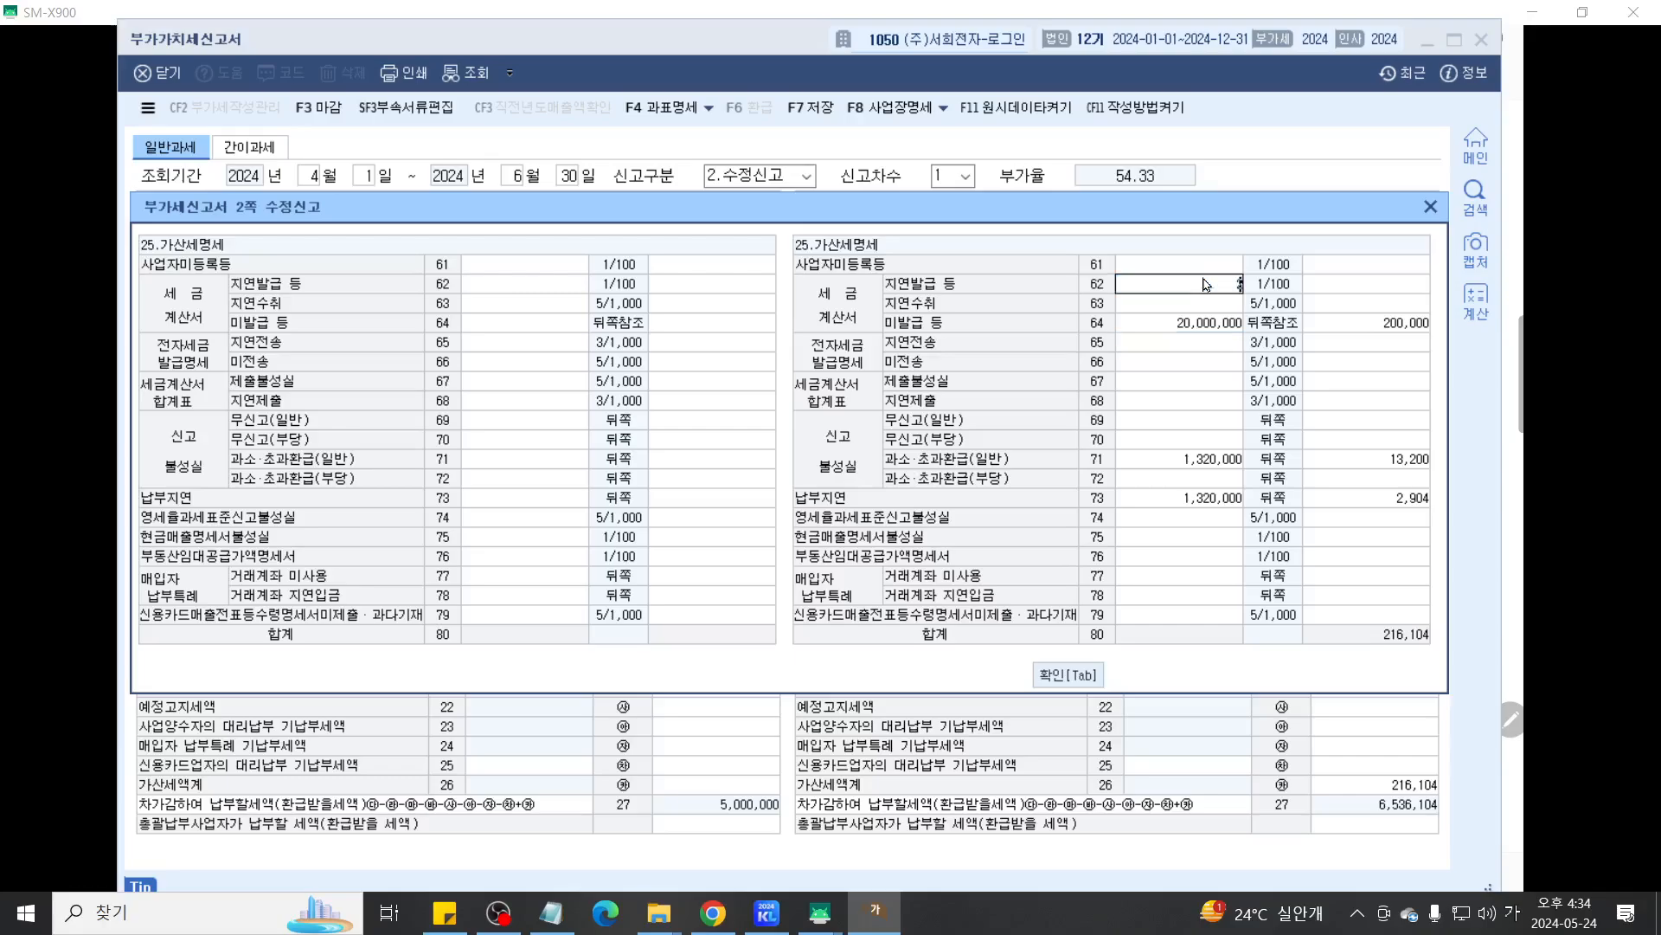
text(20000000)
key(Return)
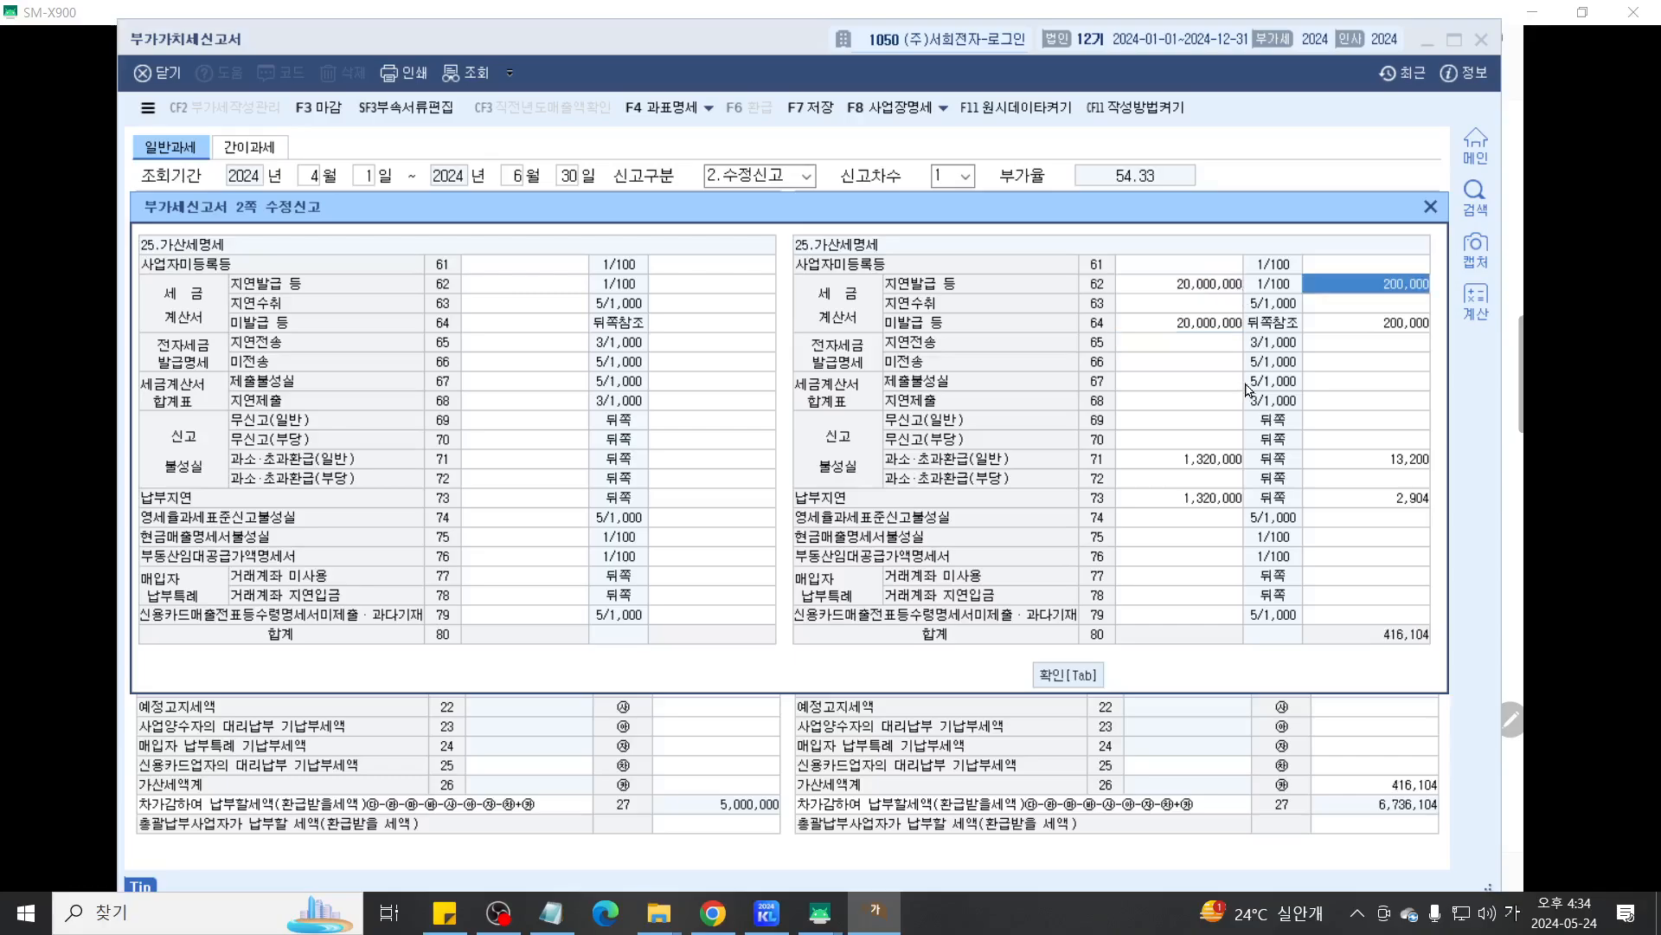
Annotate the 지연발급 and 미발급 amounts on lines 62 and 64 with green arrows and handwritten notes, including 원.
key(ctrl+2)
scroll(1246, 382, up, 6)
drag(1246, 382, 1036, 416)
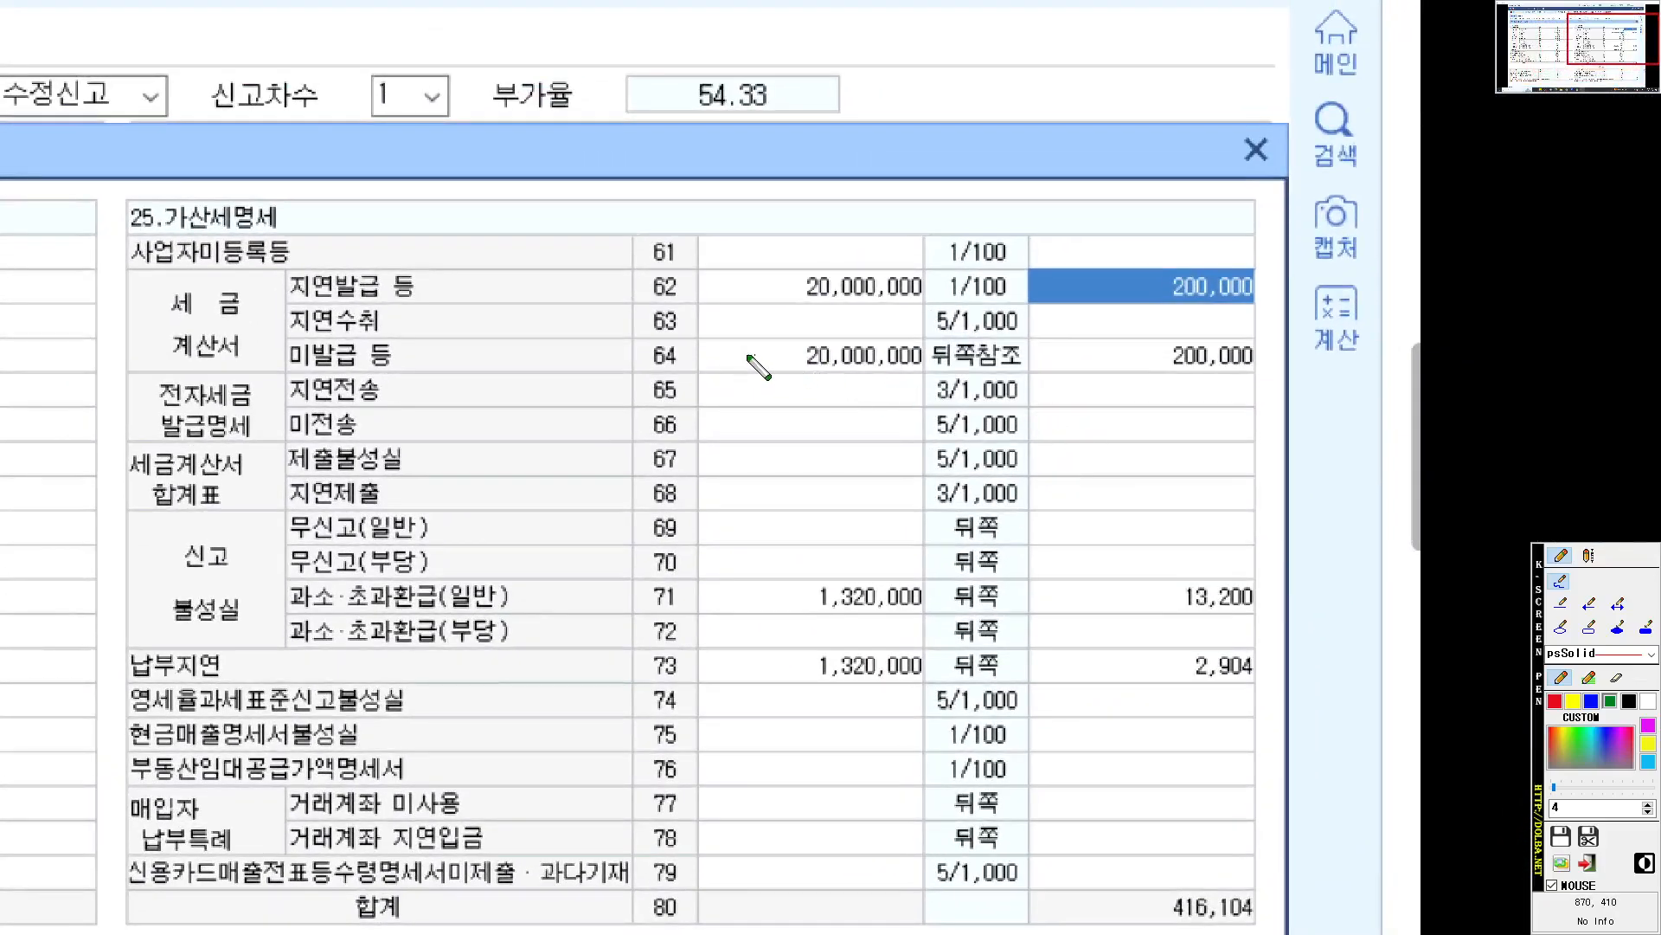
mouse_move(783, 352)
mouse_down()
mouse_move(803, 354)
mouse_move(776, 360)
mouse_move(731, 321)
mouse_move(753, 352)
mouse_up()
drag(727, 352, 790, 405)
drag(803, 289, 766, 305)
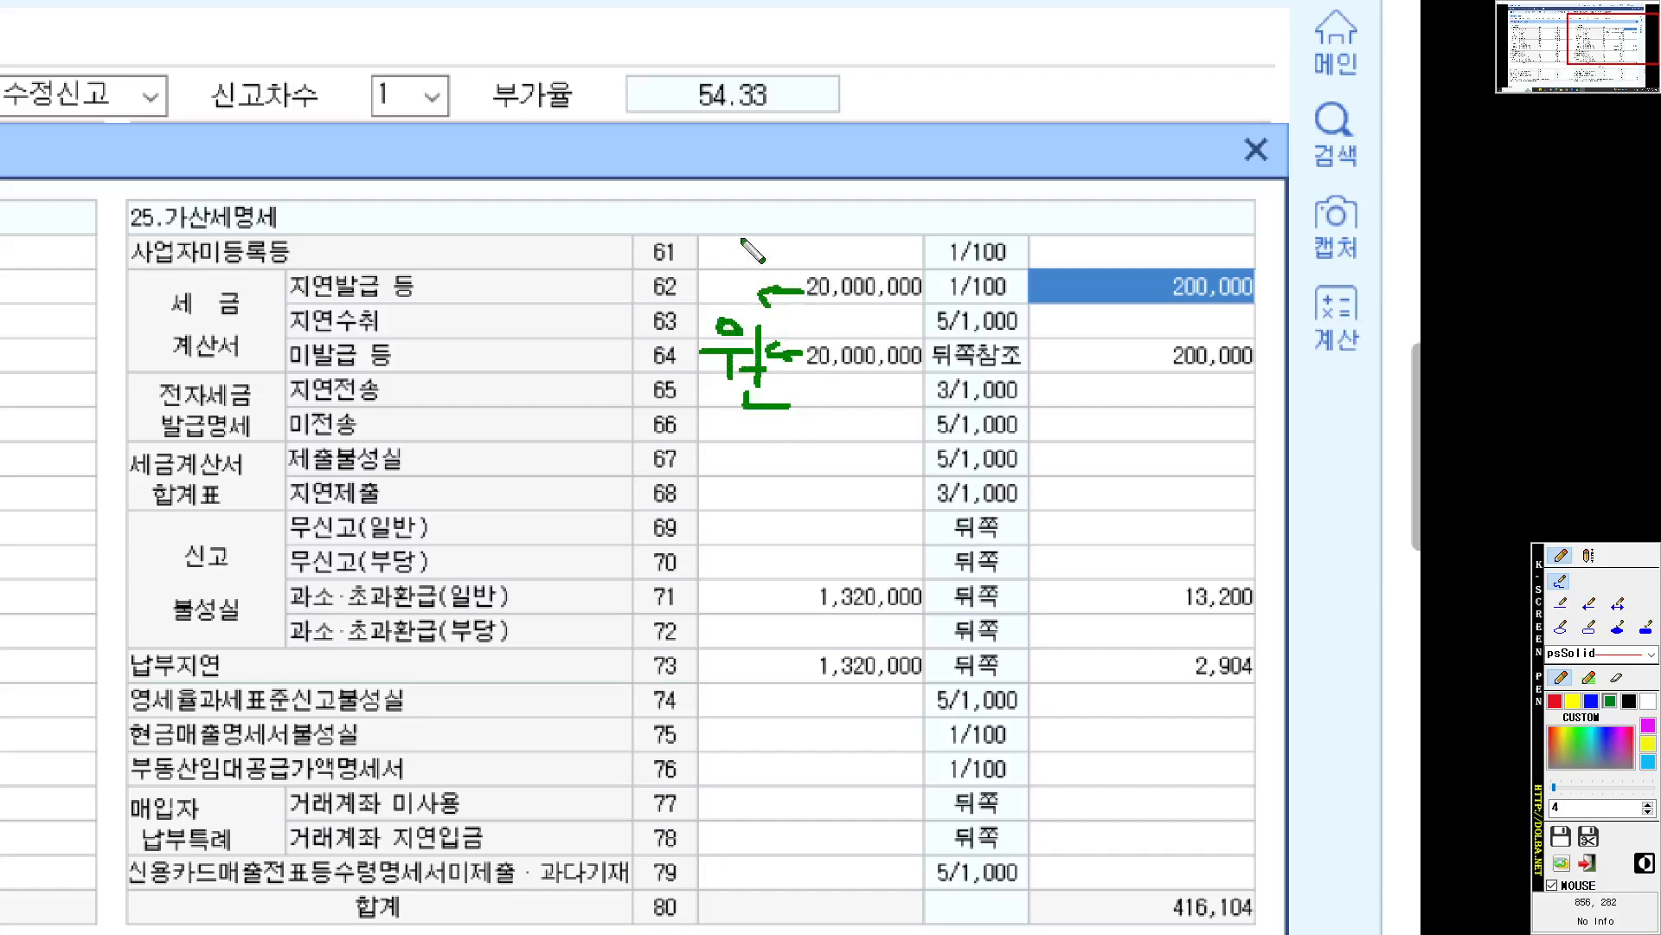
drag(702, 216, 750, 221)
mouse_move(742, 231)
mouse_down()
mouse_move(772, 232)
mouse_move(775, 255)
mouse_up()
mouse_move(792, 212)
mouse_down()
mouse_move(794, 244)
mouse_move(841, 223)
mouse_move(838, 244)
mouse_up()
mouse_move(815, 251)
mouse_down()
mouse_move(883, 250)
mouse_move(892, 272)
mouse_up()
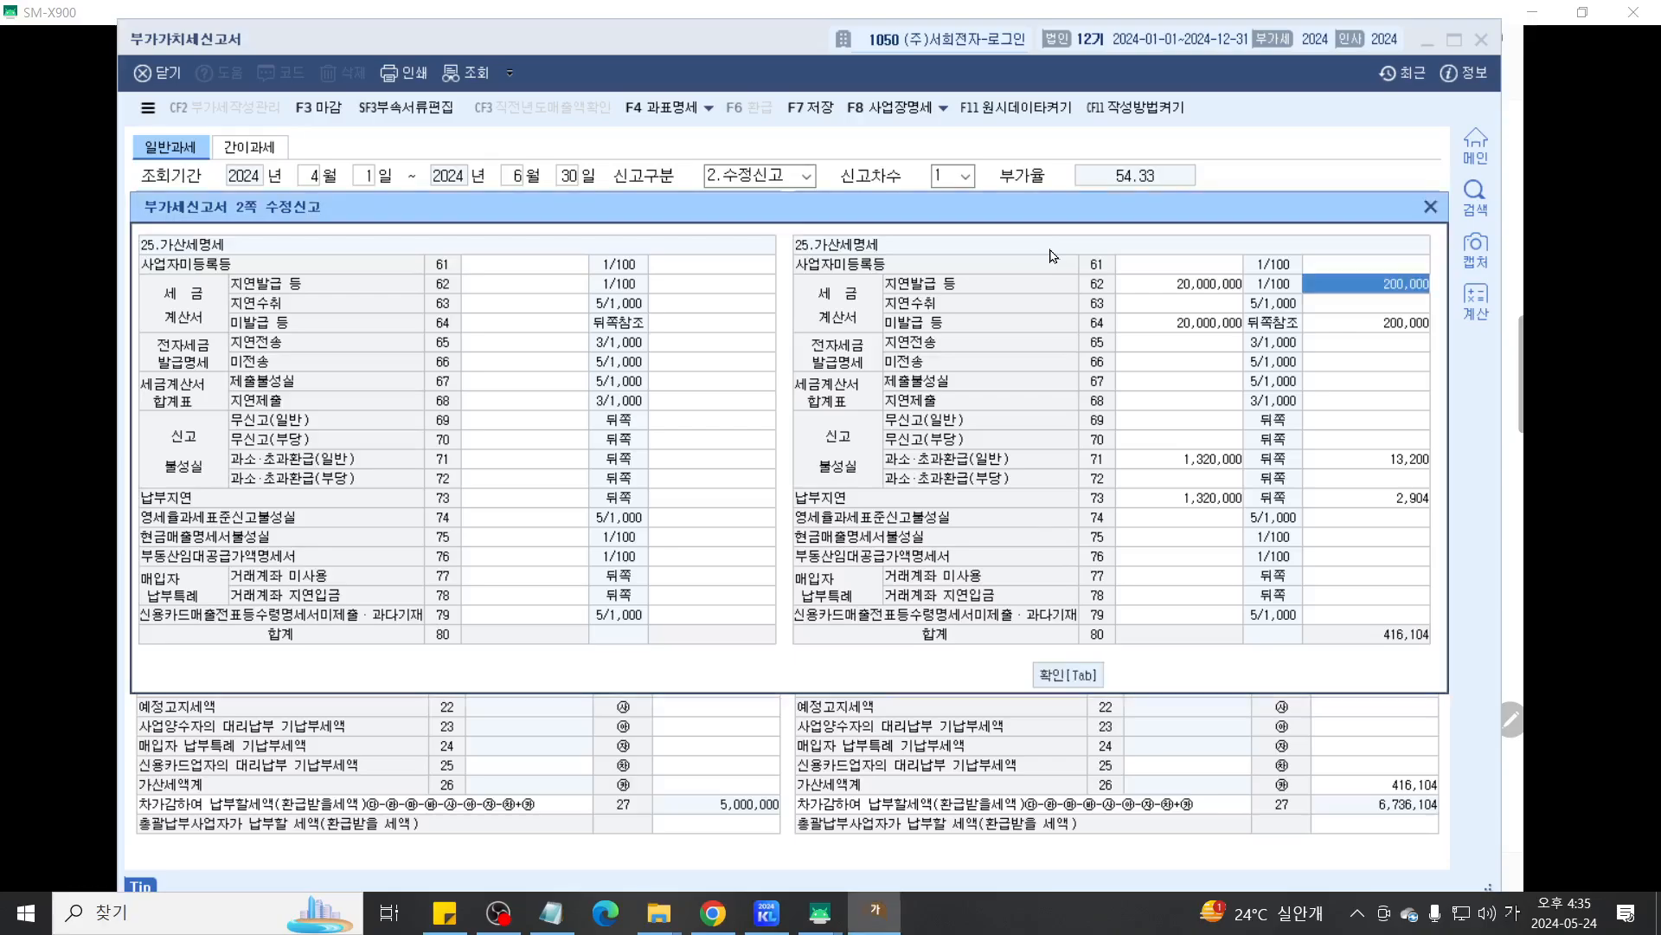
Confirm the amended 가산세명세 to carry the penalty taxes into the main return.
click(1073, 662)
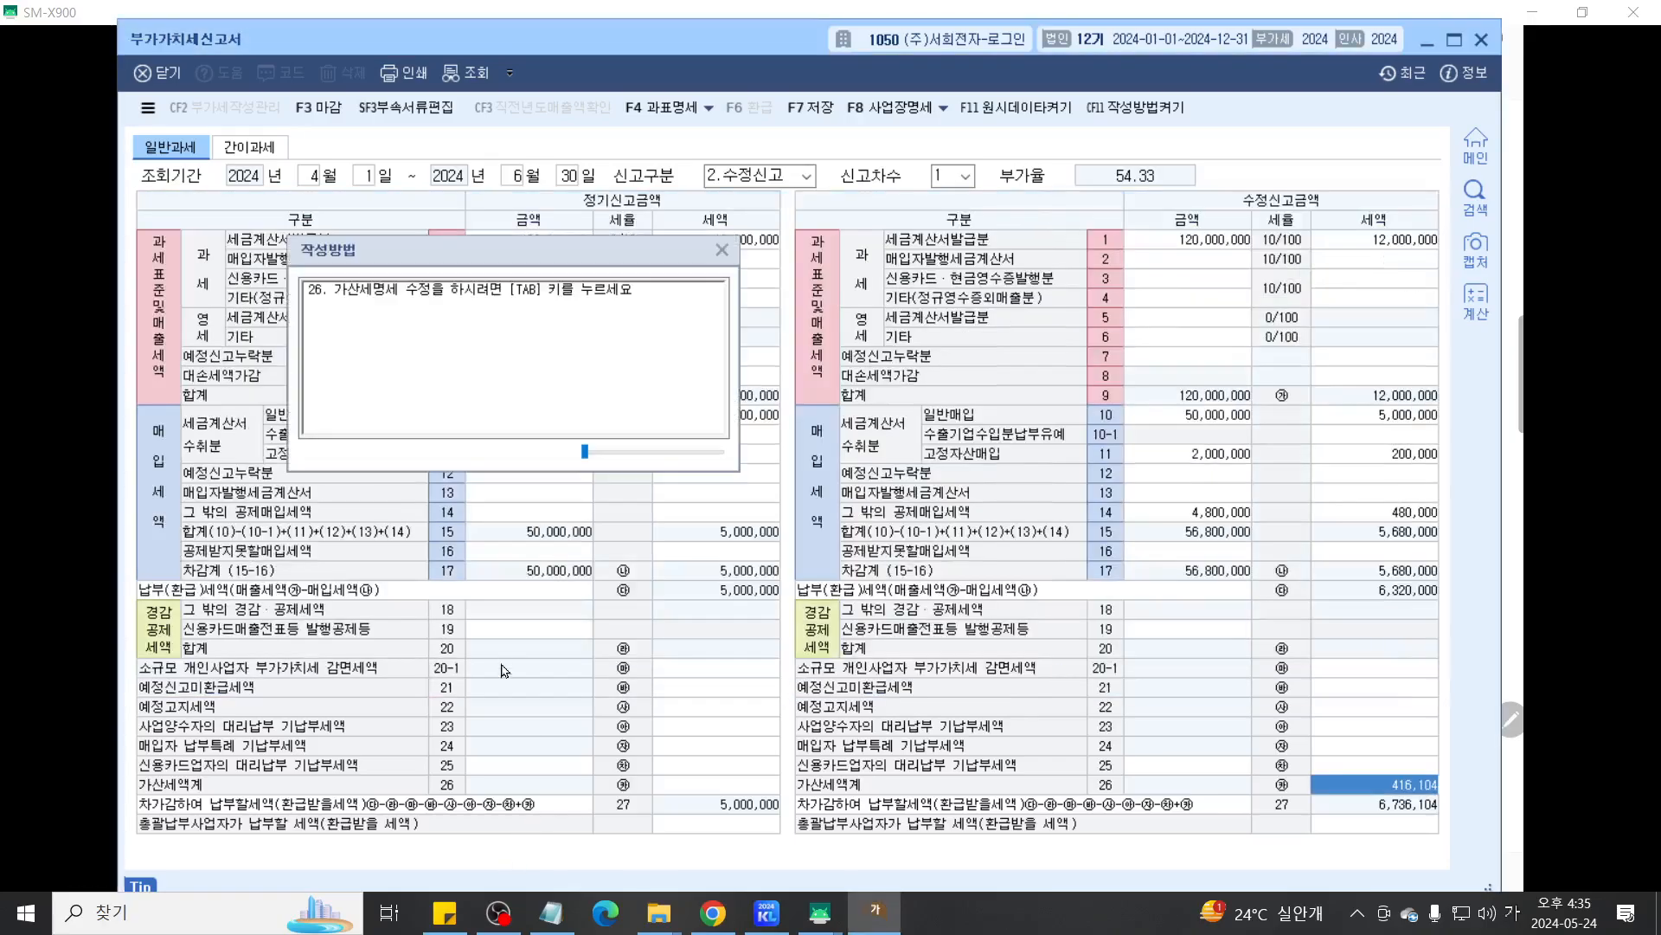